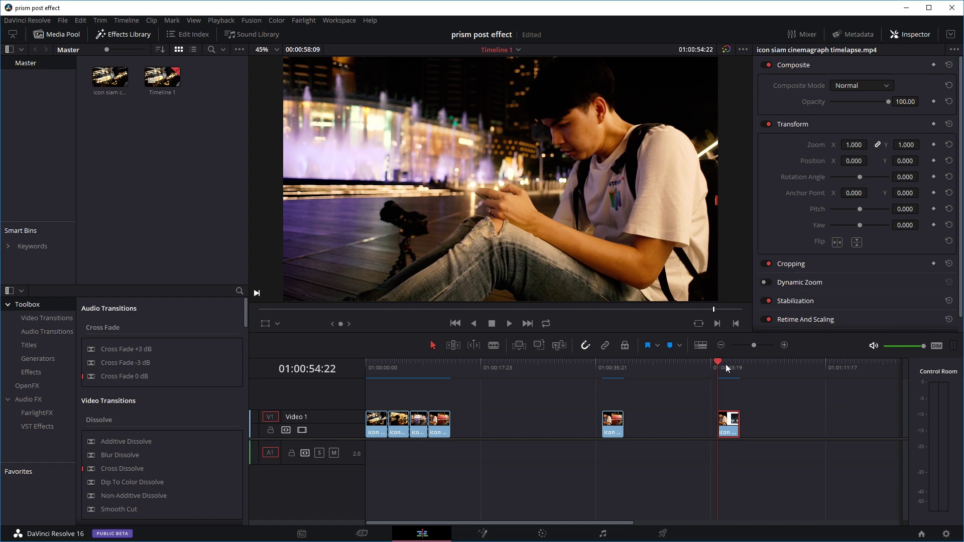
Move the playhead to the final frames of the last clip on V1, around 01:00:56:16.
{"action": "mouse_move", "coordinate": [727, 366]}
{"action": "left_mouse_down"}
{"action": "mouse_move", "coordinate": [740, 367]}
{"action": "mouse_move", "coordinate": [729, 366]}
{"action": "left_mouse_up"}
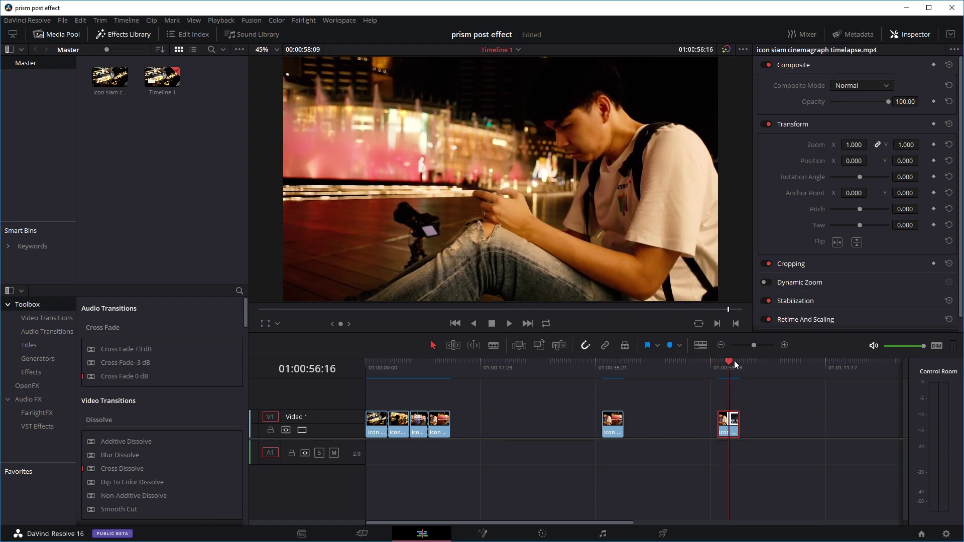
Open the clip in Fusion and add a Mirrors node from the tool search.
{"action": "left_click", "coordinate": [483, 533]}
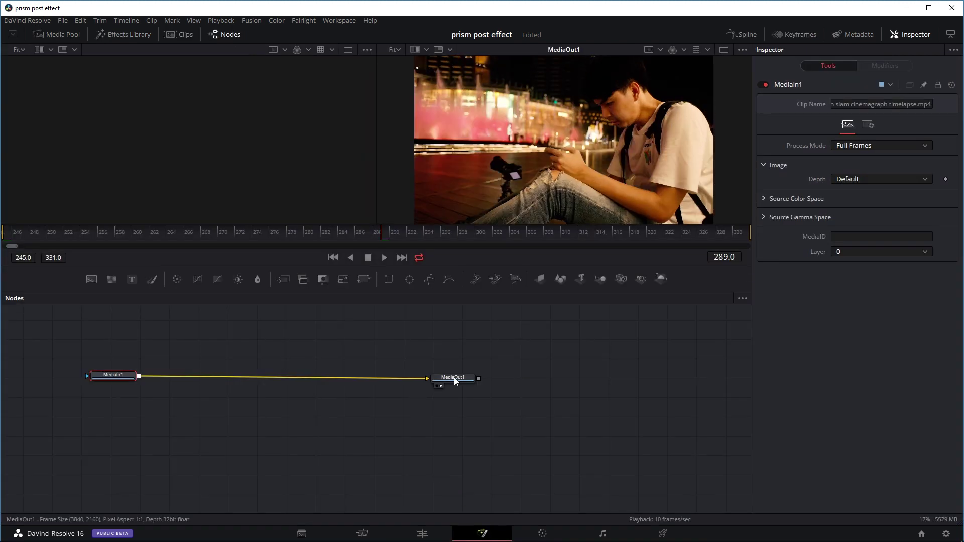
{"action": "left_click_drag", "start_coordinate": [454, 377], "coordinate": [480, 377]}
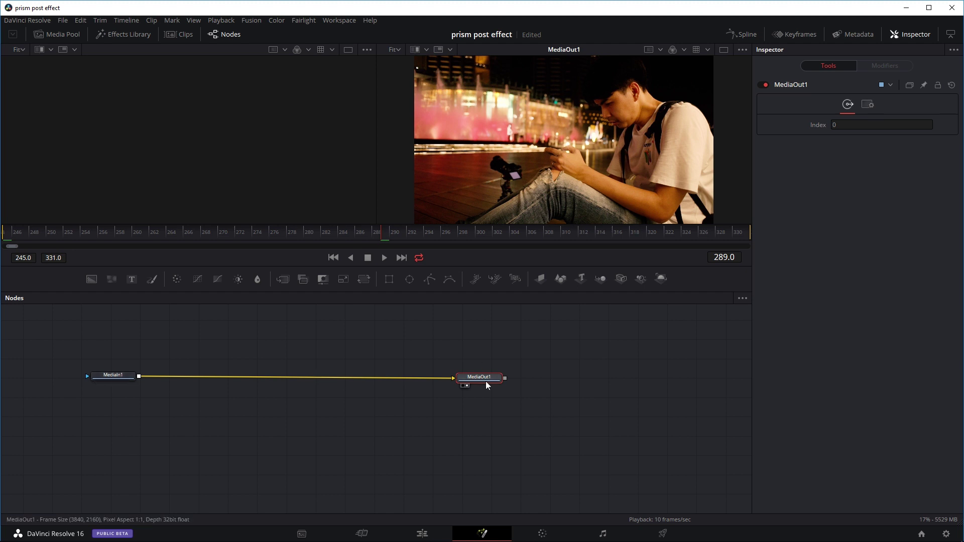
{"action": "left_click", "coordinate": [286, 407]}
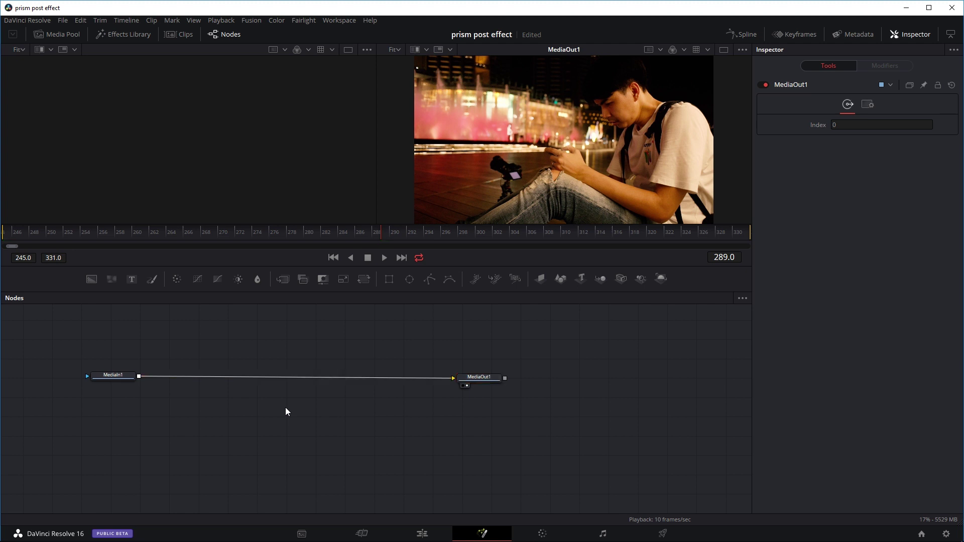
{"action": "key", "text": "shift+space"}
{"action": "type", "text": "zoom"}
{"action": "left_click_drag", "start_coordinate": [203, 198], "coordinate": [380, 183]}
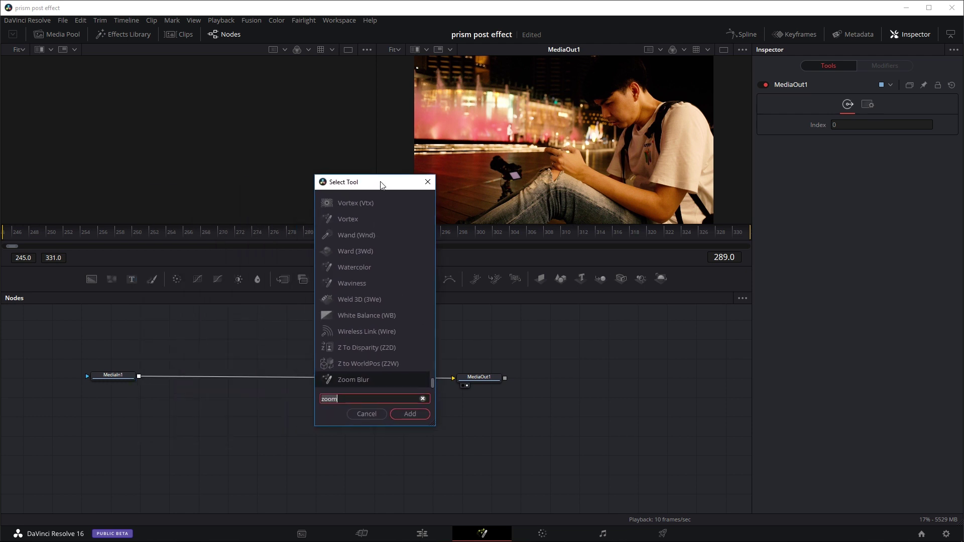
{"action": "key", "text": "BackSpace"}
{"action": "key", "text": "BackSpace"}
{"action": "key", "text": "BackSpace"}
{"action": "key", "text": "BackSpace"}
{"action": "type", "text": "mirror"}
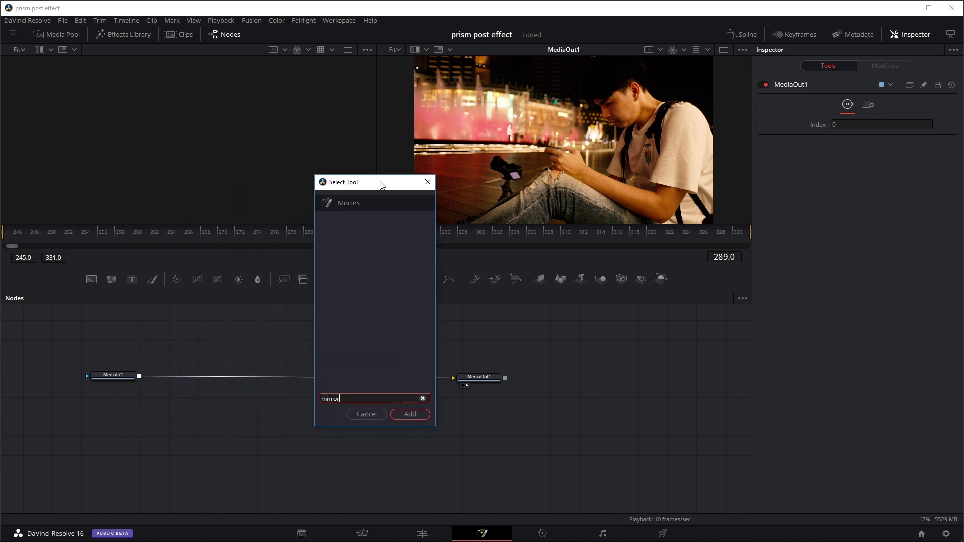
{"action": "key", "text": "Return"}
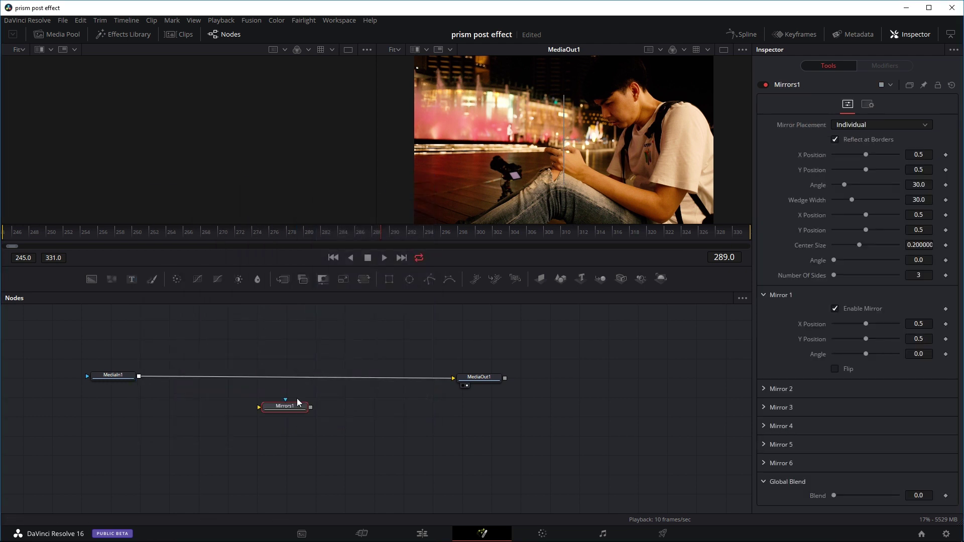
Feed MediaIn1 into Mirrors1 and show Mirrors1's mirrored result in the viewer.
{"action": "left_click_drag", "start_coordinate": [295, 409], "coordinate": [299, 377]}
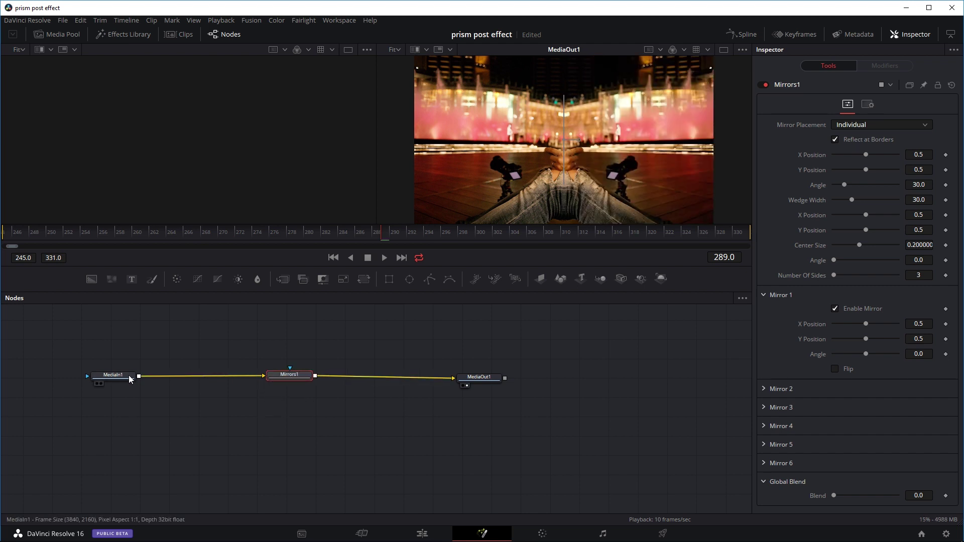
{"action": "left_click_drag", "start_coordinate": [454, 377], "coordinate": [415, 378]}
{"action": "left_click_drag", "start_coordinate": [262, 376], "coordinate": [229, 380]}
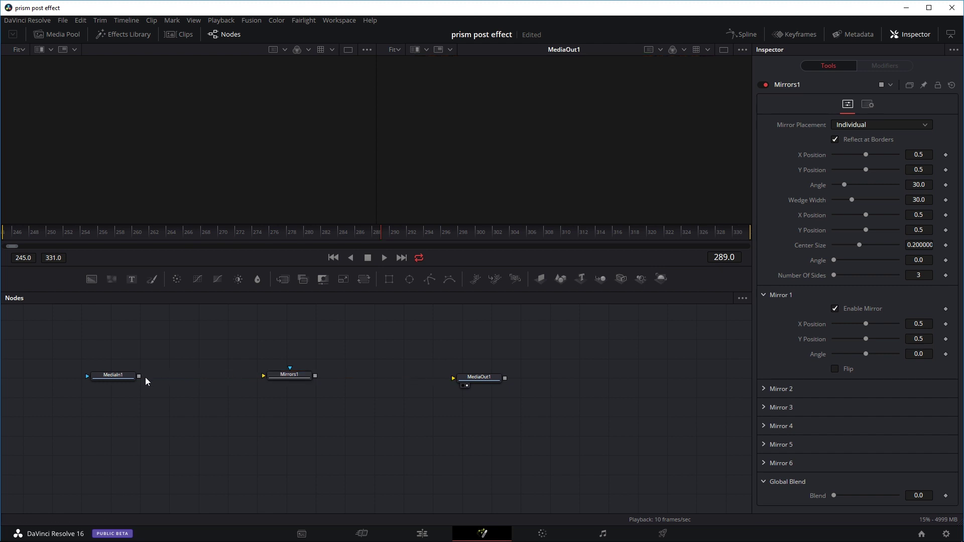
{"action": "left_click_drag", "start_coordinate": [139, 375], "coordinate": [277, 372]}
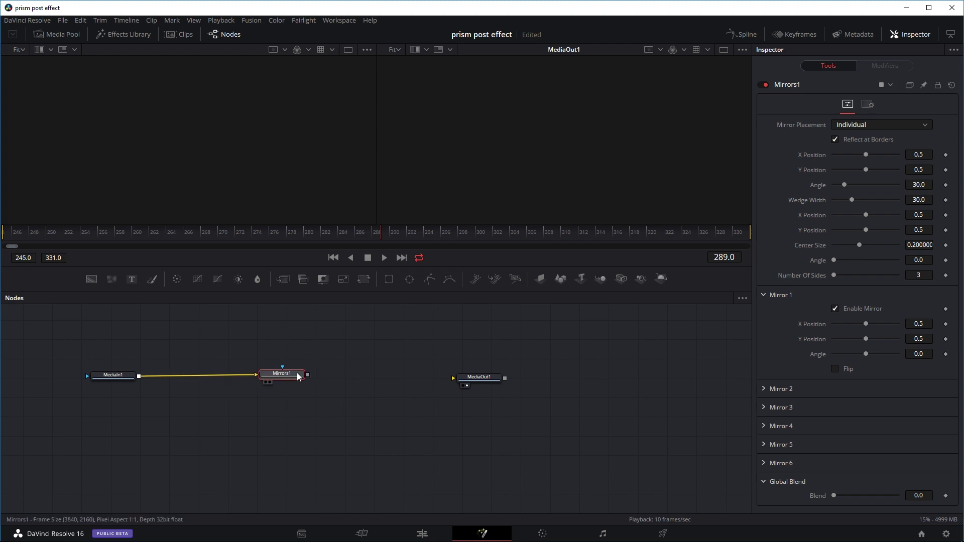
{"action": "left_click_drag", "start_coordinate": [281, 374], "coordinate": [489, 144]}
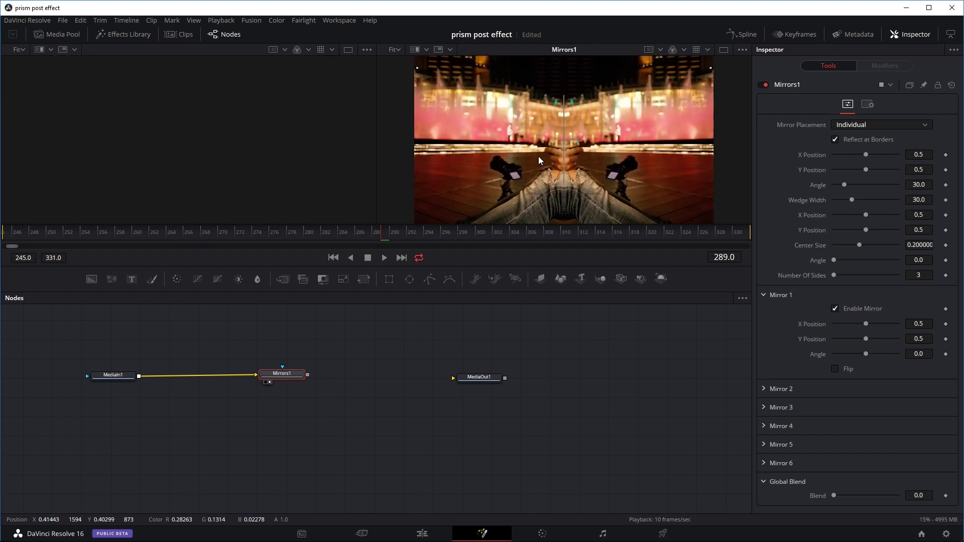
Load Mirrors1 into the left viewer as well.
{"action": "key", "text": "1"}
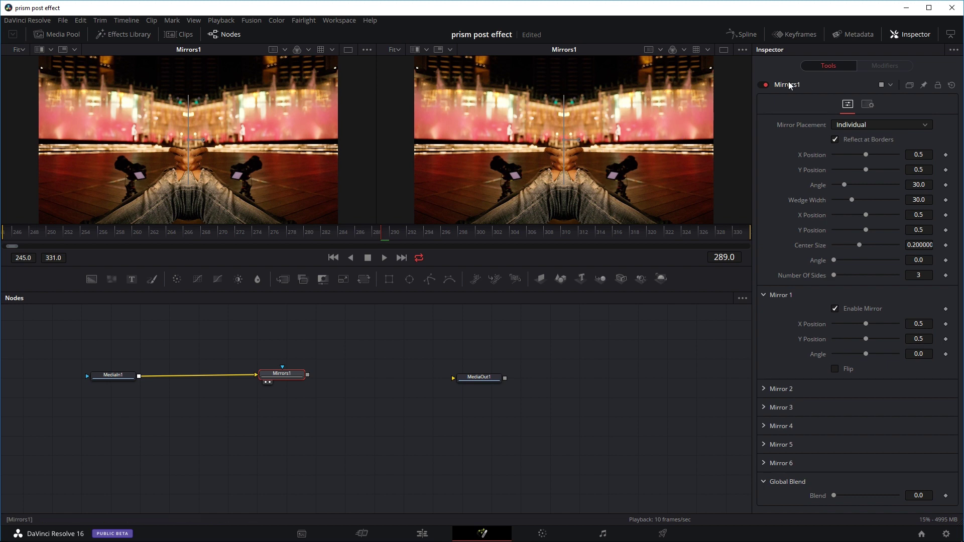
{"action": "left_click_drag", "start_coordinate": [273, 378], "coordinate": [273, 376]}
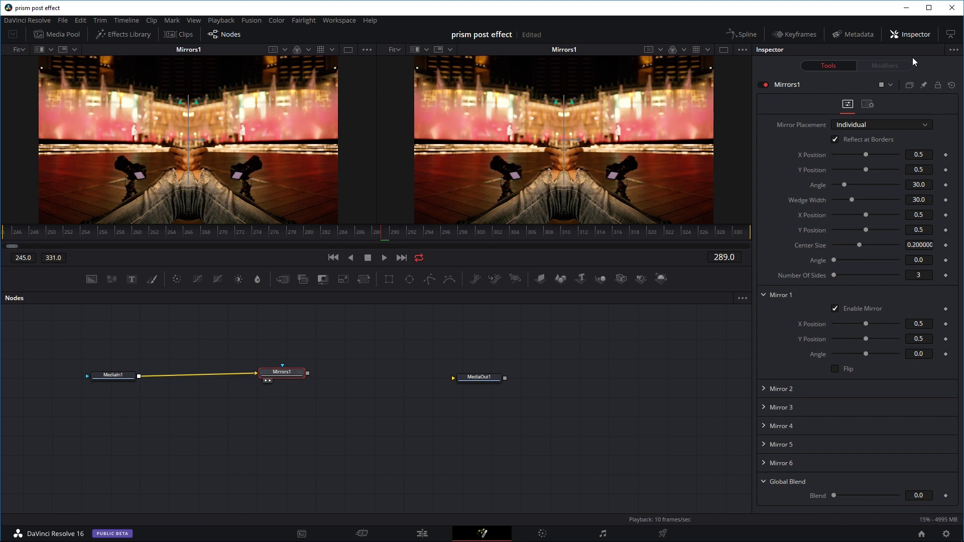
{"action": "left_click", "coordinate": [918, 37]}
{"action": "left_click", "coordinate": [918, 36]}
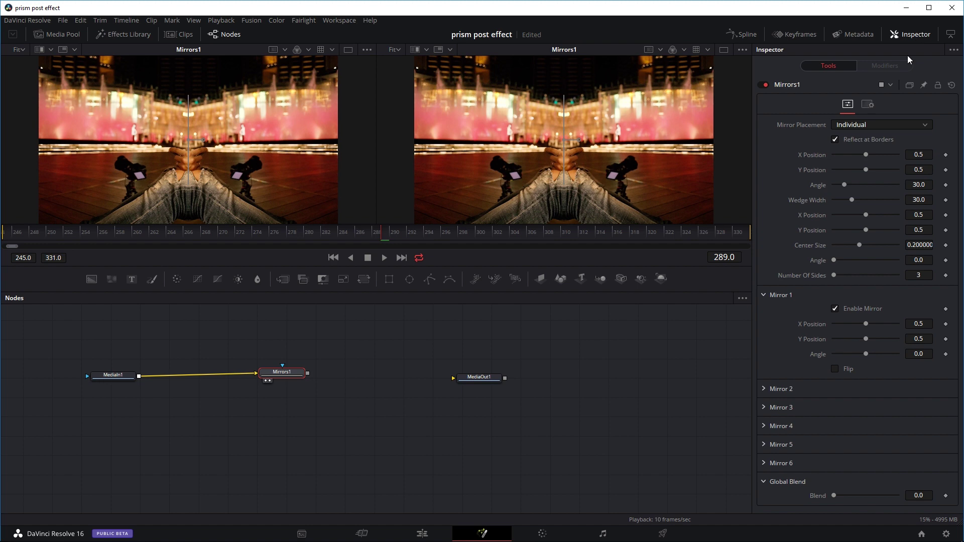
Set Mirrors1 to Kaleidoscope placement with angle 42.5 and center size 0.3386.
{"action": "left_click", "coordinate": [876, 124]}
{"action": "left_click", "coordinate": [856, 147]}
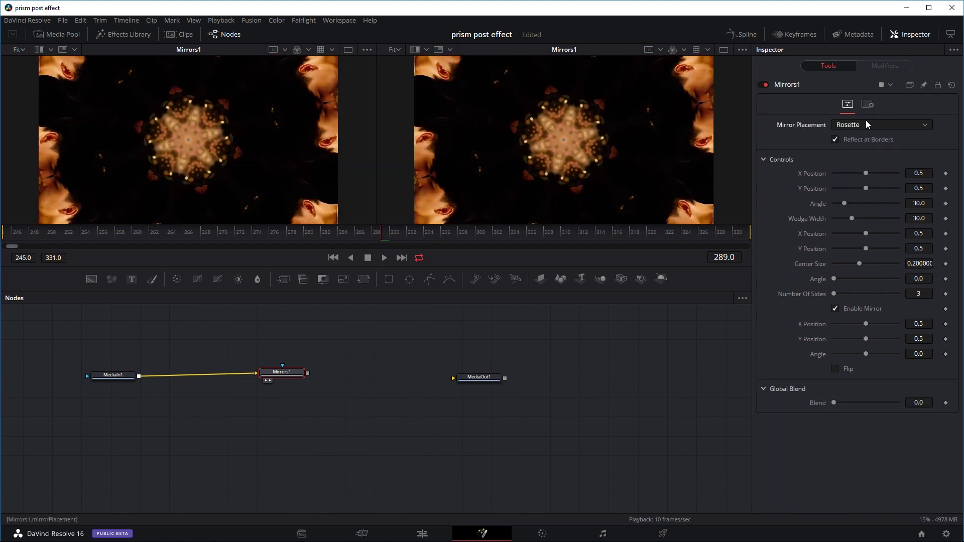
{"action": "left_click", "coordinate": [867, 125]}
{"action": "left_click", "coordinate": [854, 161]}
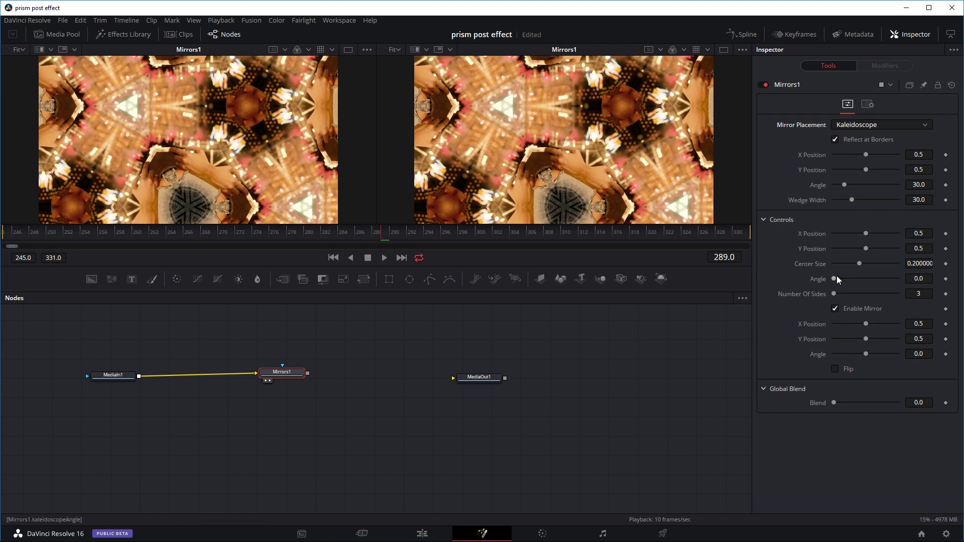
{"action": "left_click_drag", "start_coordinate": [835, 277], "coordinate": [851, 261]}
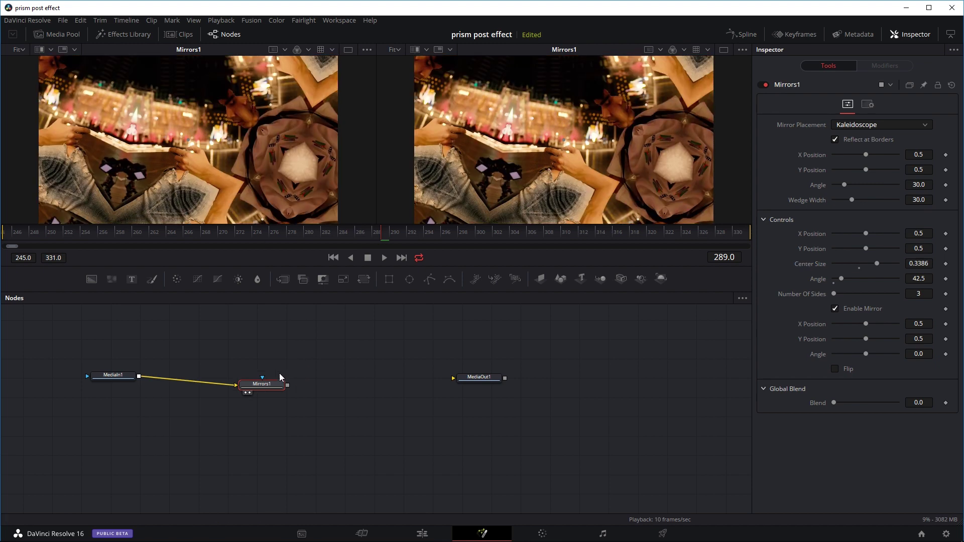
{"action": "left_click_drag", "start_coordinate": [270, 385], "coordinate": [275, 394]}
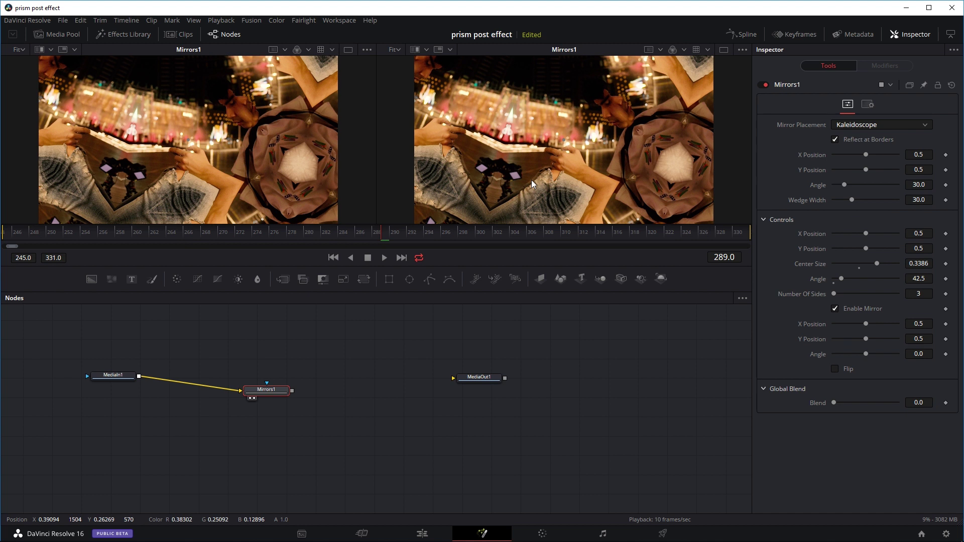
Add a Merge node and place Merge1 above Mirrors1 in the graph.
{"action": "left_click", "coordinate": [399, 384]}
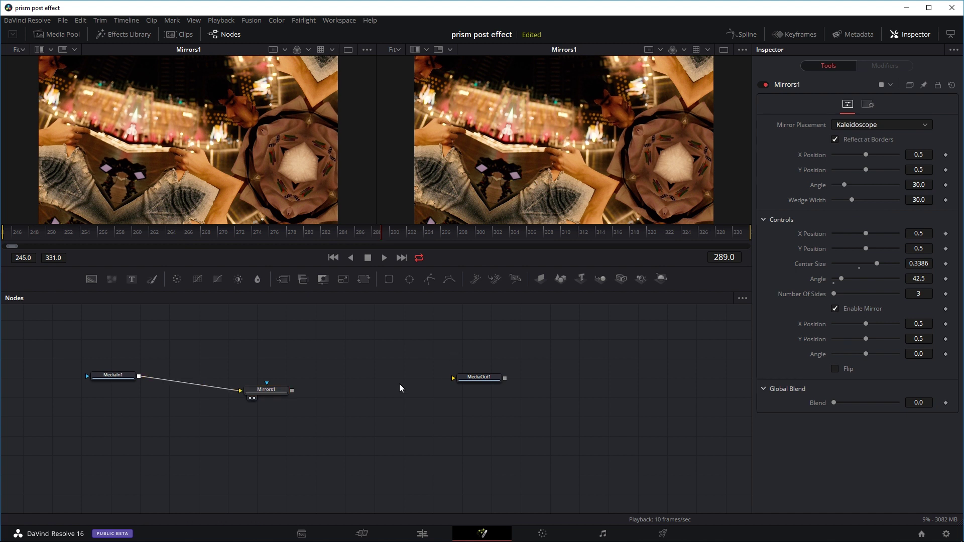
{"action": "key", "text": "shift+space"}
{"action": "type", "text": "mer"}
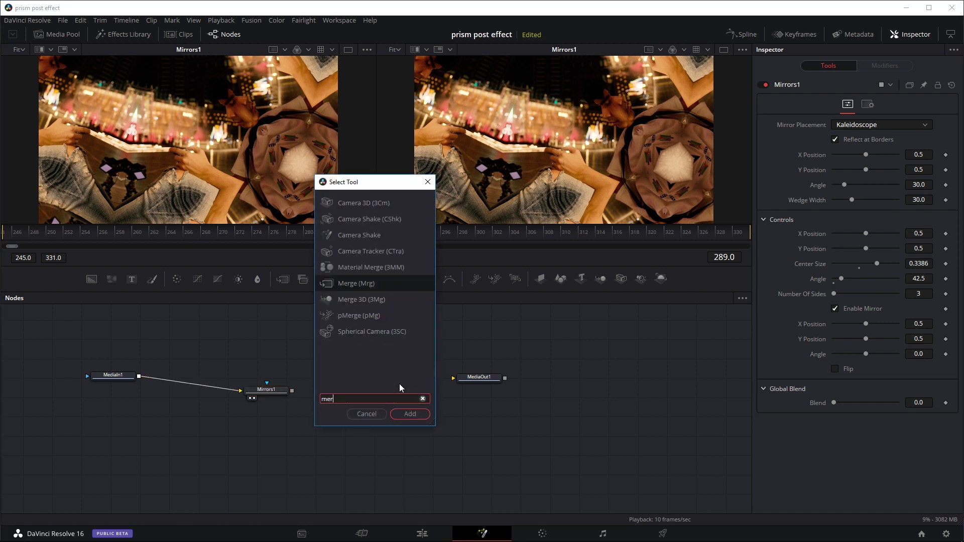
{"action": "type", "text": "ge"}
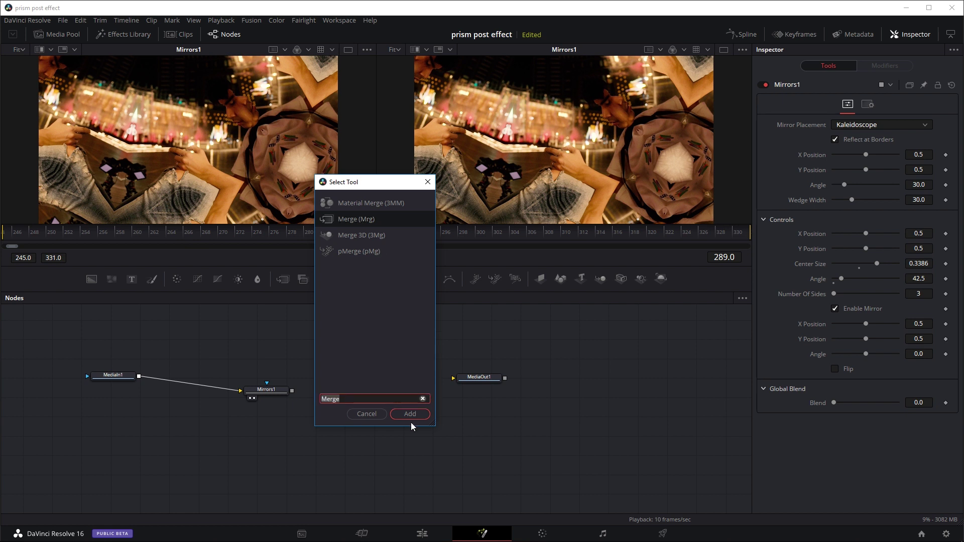
{"action": "left_click", "coordinate": [411, 415]}
{"action": "left_click_drag", "start_coordinate": [409, 390], "coordinate": [275, 338]}
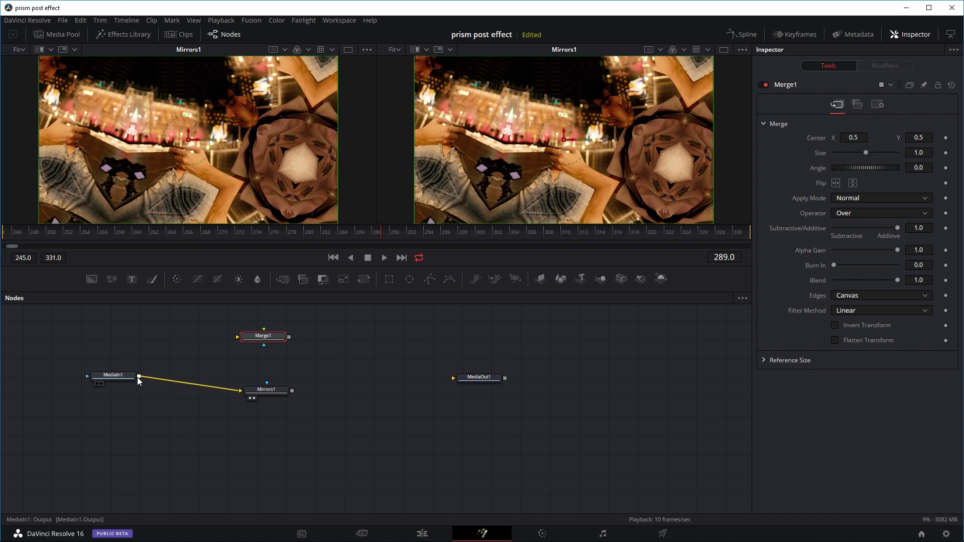
Connect MediaIn1 as Merge1's background and Mirrors1 as its foreground, then view Merge1.
{"action": "left_click_drag", "start_coordinate": [139, 376], "coordinate": [275, 338]}
{"action": "left_click", "coordinate": [292, 342]}
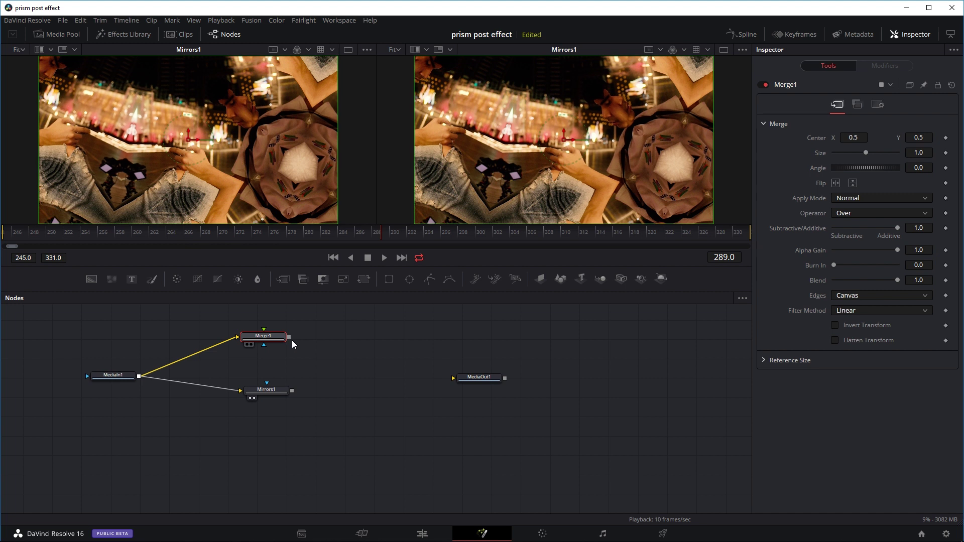
{"action": "left_click_drag", "start_coordinate": [275, 390], "coordinate": [271, 398]}
{"action": "left_click", "coordinate": [271, 398]}
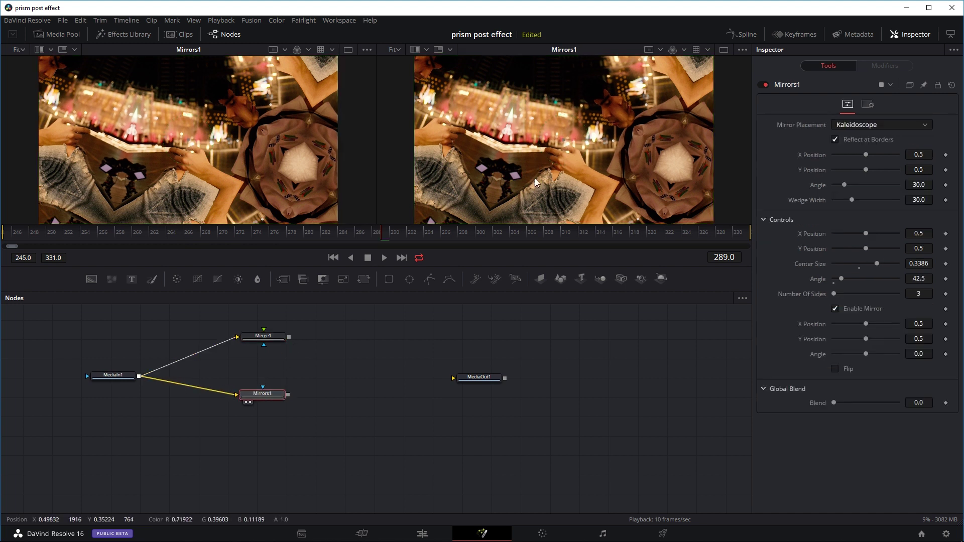
{"action": "left_click_drag", "start_coordinate": [288, 395], "coordinate": [277, 340]}
{"action": "left_click", "coordinate": [285, 348]}
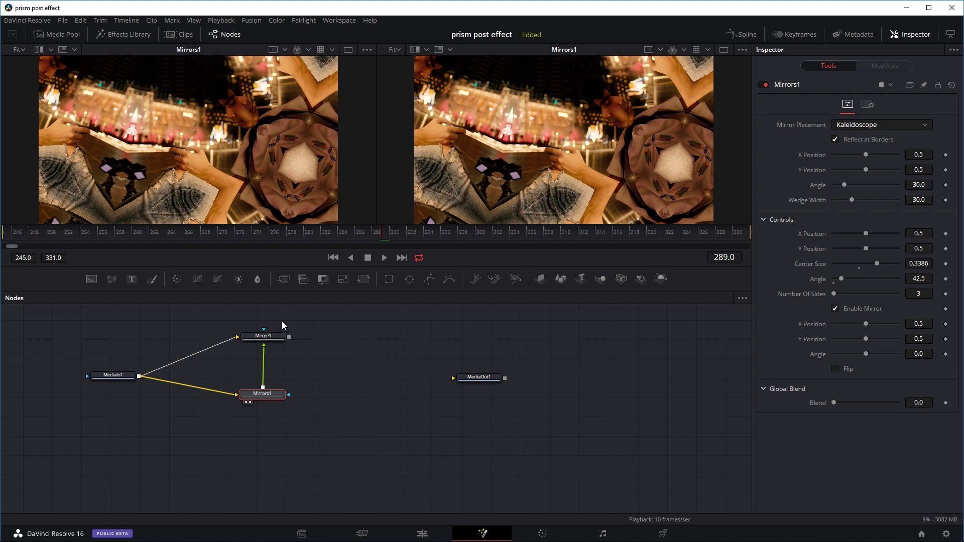
{"action": "left_click_drag", "start_coordinate": [275, 336], "coordinate": [574, 129]}
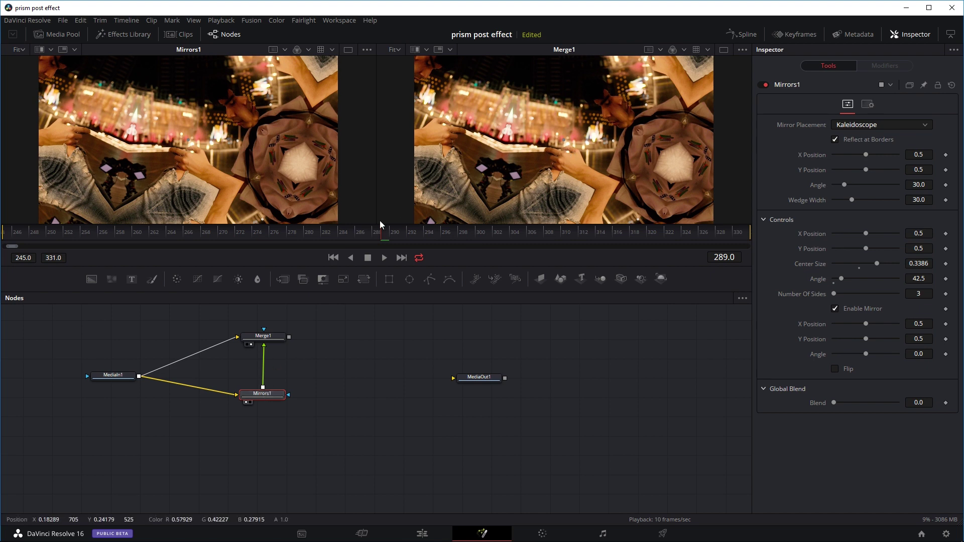
Try Merge1's Blend at full strength, check Mirrors1, then settle Blend at about 0.48.
{"action": "left_click", "coordinate": [120, 376]}
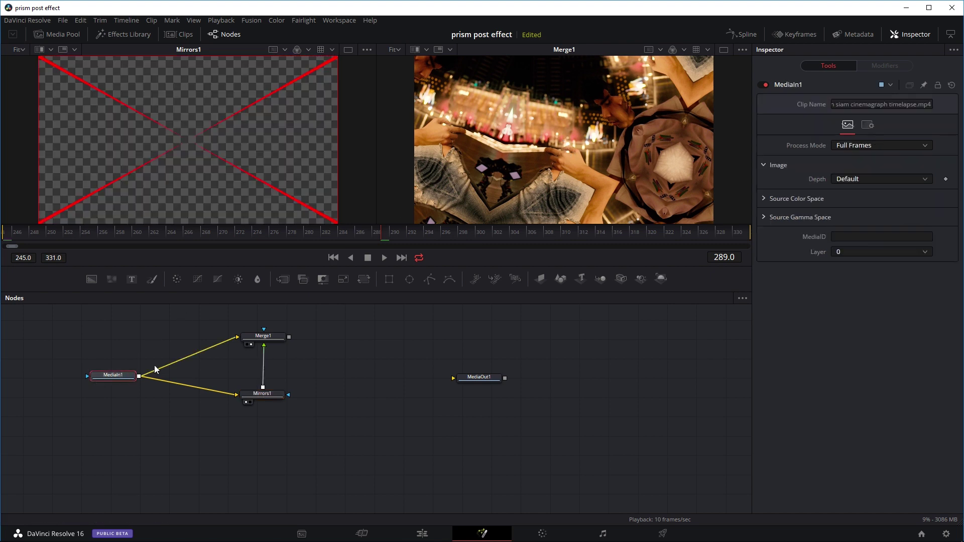
{"action": "left_click", "coordinate": [263, 336]}
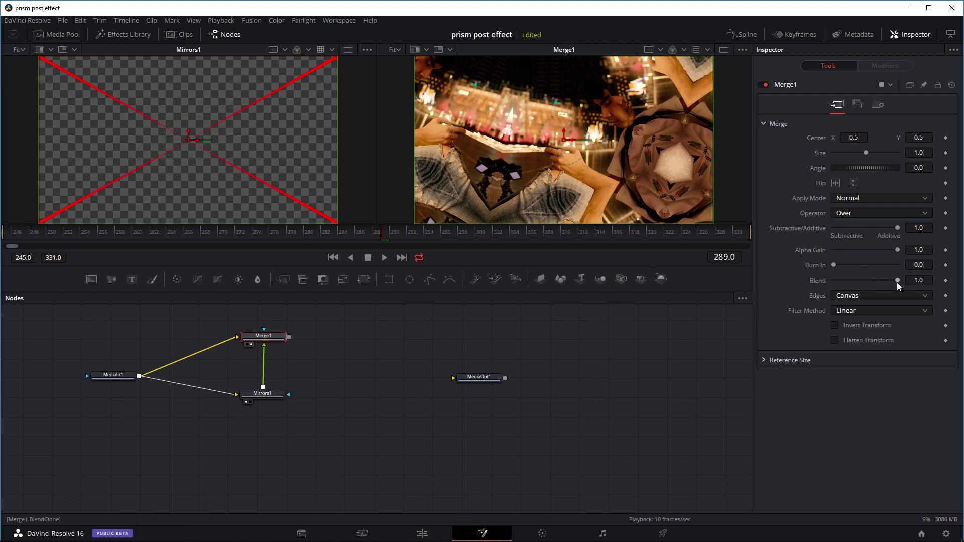
{"action": "left_click_drag", "start_coordinate": [896, 282], "coordinate": [838, 269]}
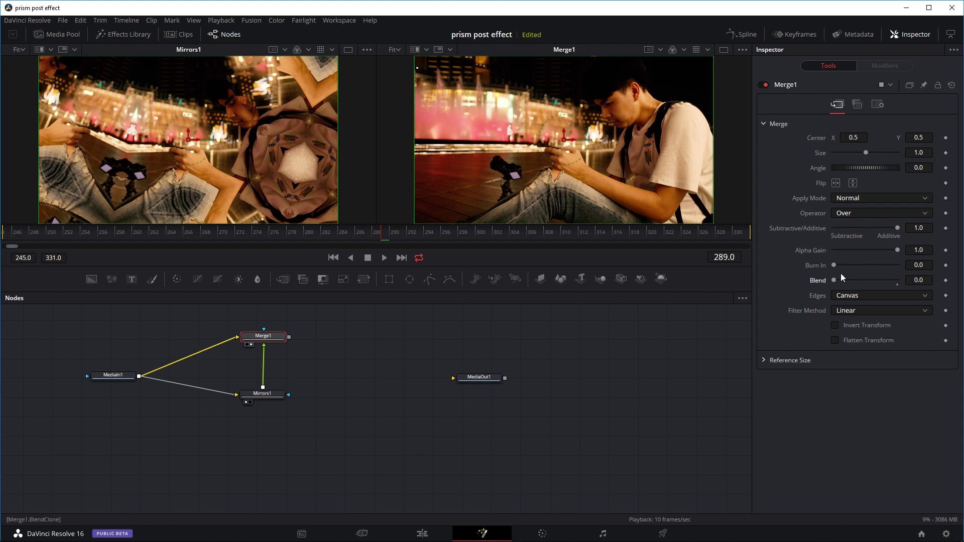
{"action": "left_click_drag", "start_coordinate": [835, 279], "coordinate": [914, 278]}
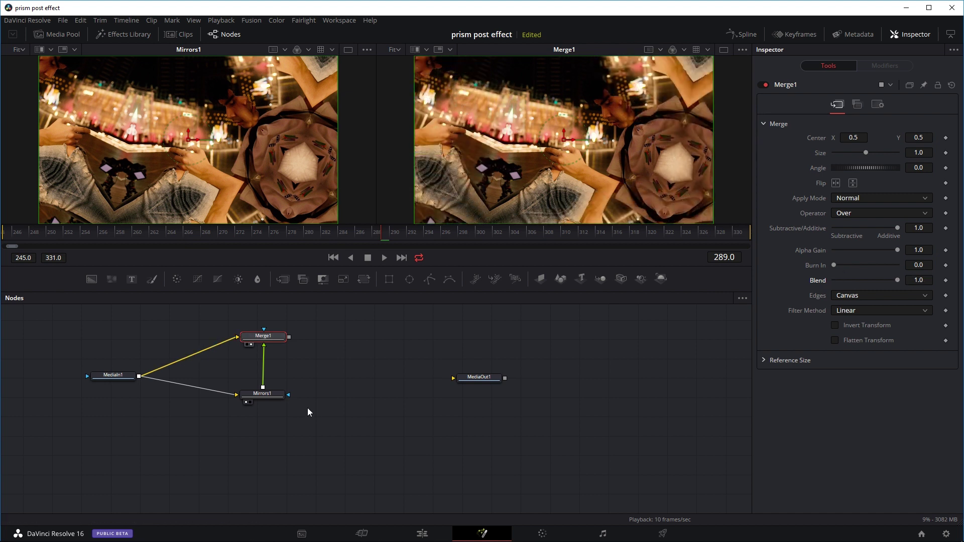
{"action": "left_click", "coordinate": [267, 396]}
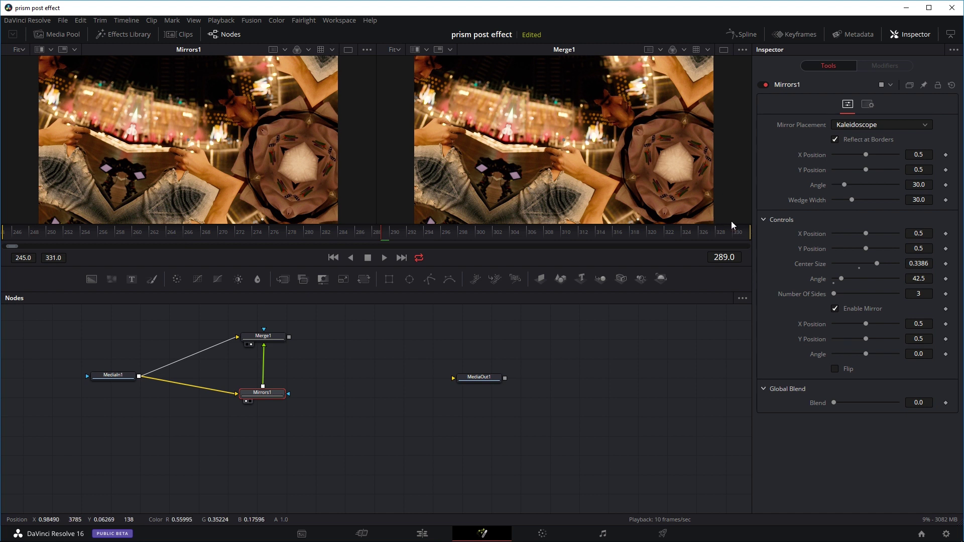
{"action": "left_click", "coordinate": [263, 335]}
{"action": "left_click_drag", "start_coordinate": [900, 282], "coordinate": [865, 279]}
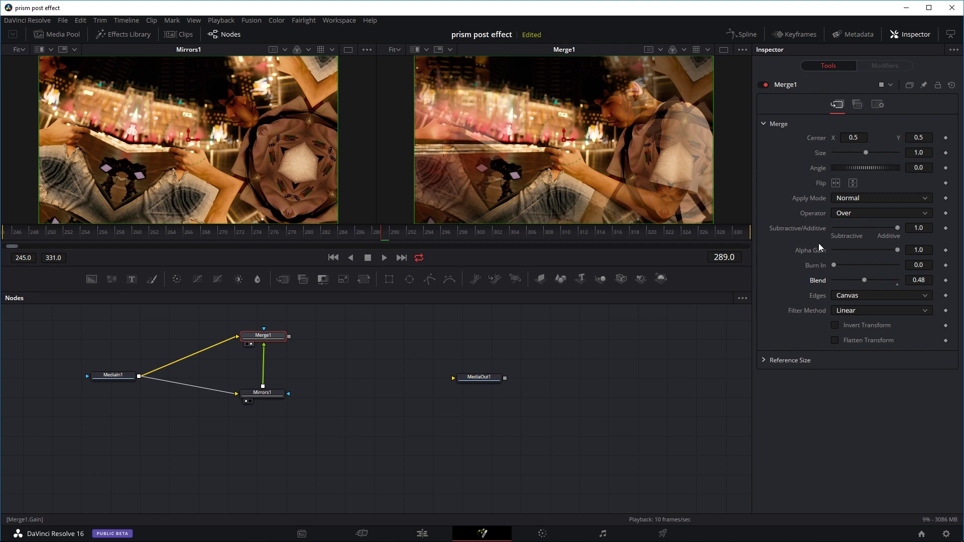
Set Merge1's apply mode to Screen with Blend 0.417, and tidy its position in the graph.
{"action": "left_click", "coordinate": [854, 197]}
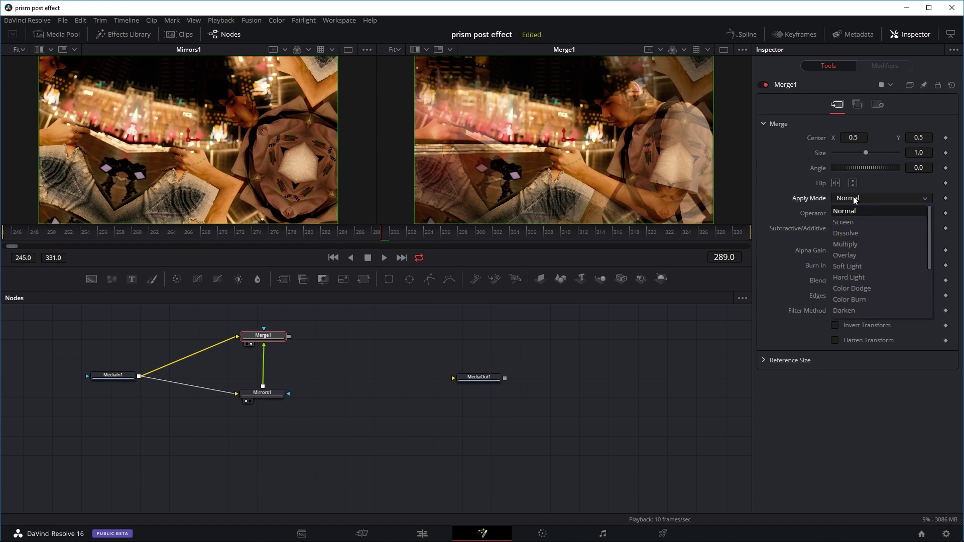
{"action": "left_click", "coordinate": [851, 213]}
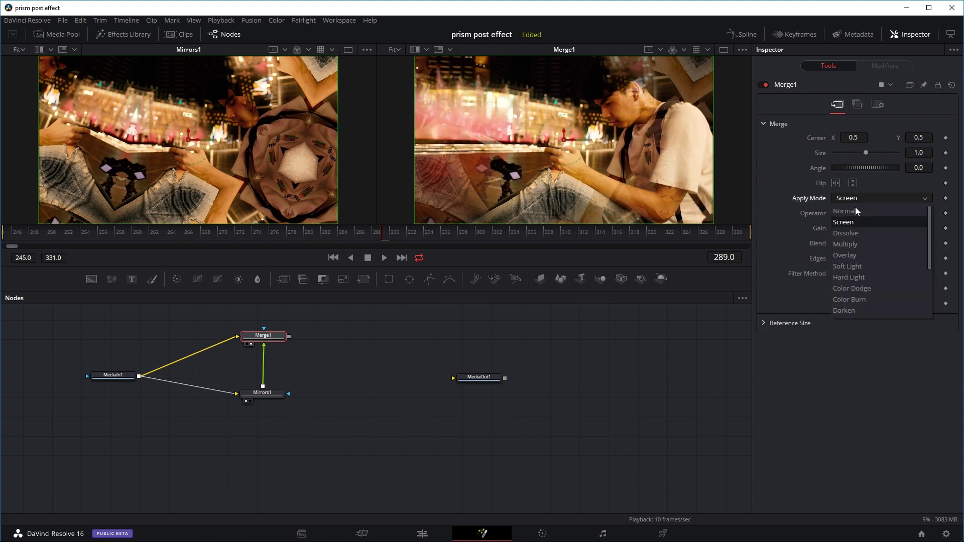
{"action": "left_click", "coordinate": [860, 266]}
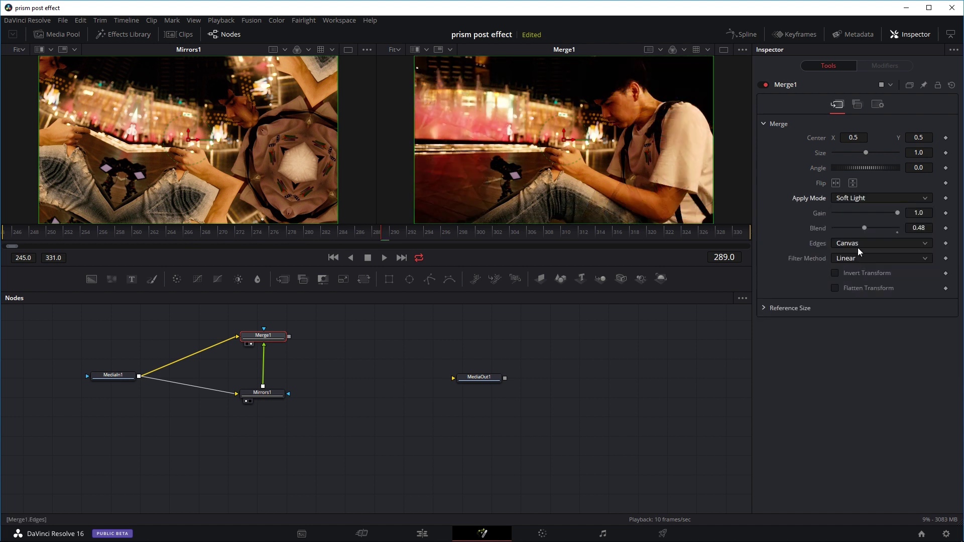
{"action": "left_click", "coordinate": [853, 198]}
{"action": "left_click", "coordinate": [852, 209]}
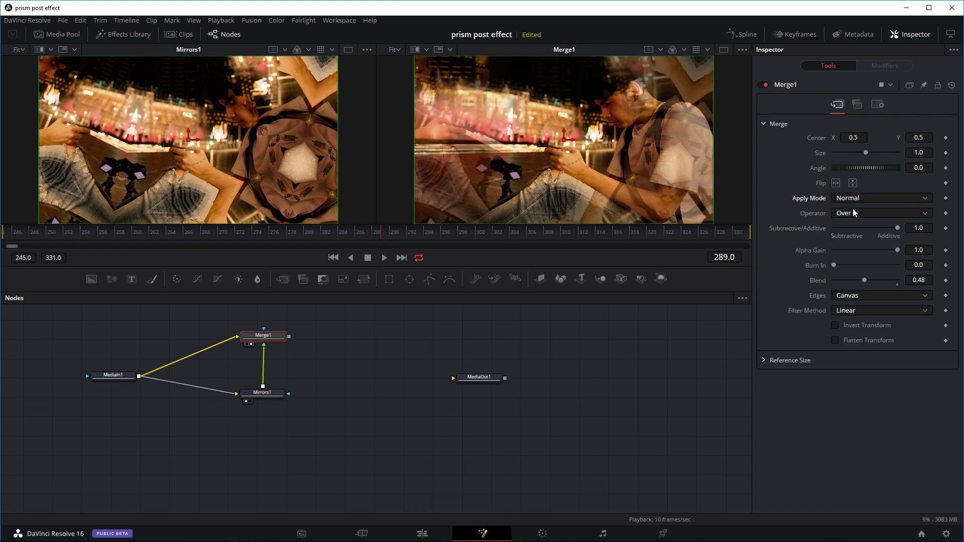
{"action": "left_click", "coordinate": [852, 201]}
{"action": "left_click", "coordinate": [849, 218]}
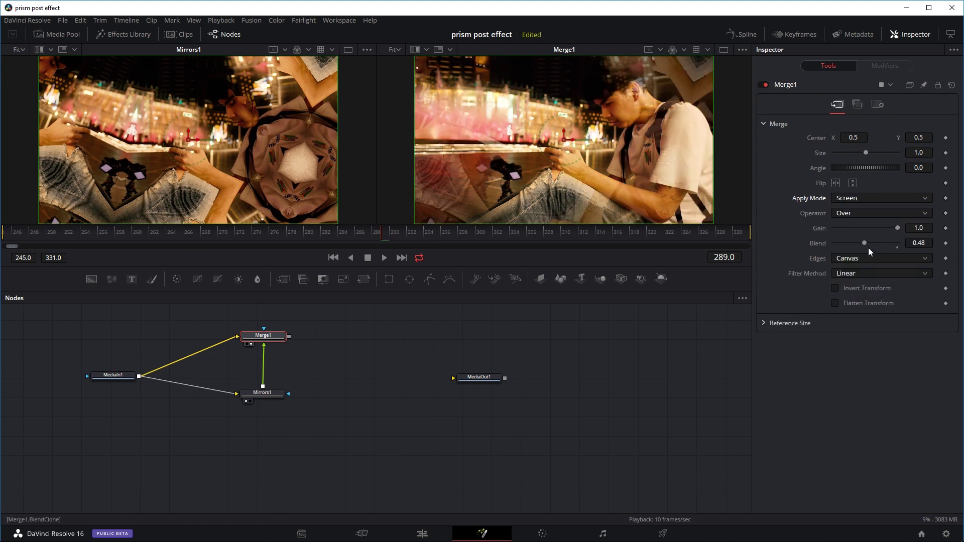
{"action": "left_click_drag", "start_coordinate": [868, 248], "coordinate": [860, 236]}
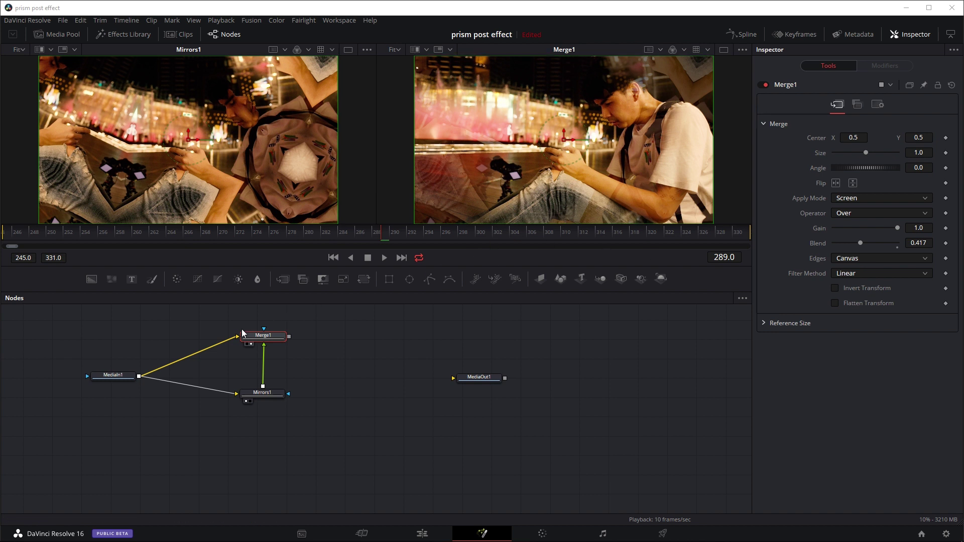
{"action": "left_click_drag", "start_coordinate": [246, 338], "coordinate": [238, 348]}
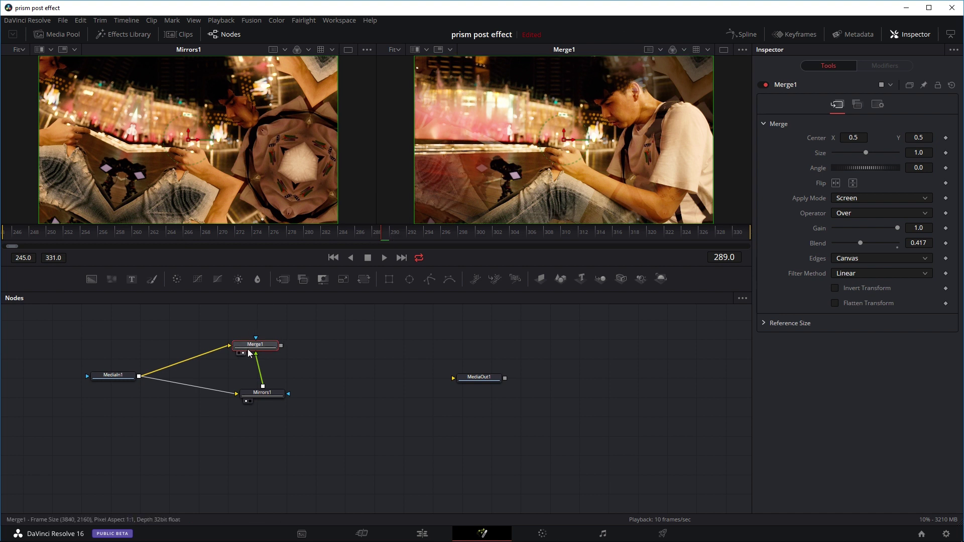
{"action": "left_click_drag", "start_coordinate": [251, 352], "coordinate": [260, 355]}
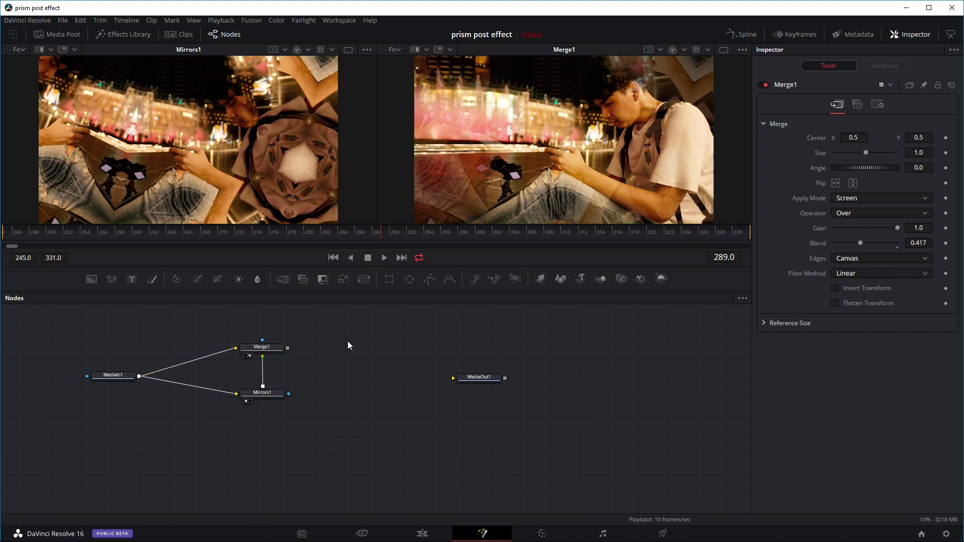
Add a Polygon node above Merge1 and connect it as Merge1's effect mask.
{"action": "key", "text": "shift+space"}
{"action": "type", "text": "Merge"}
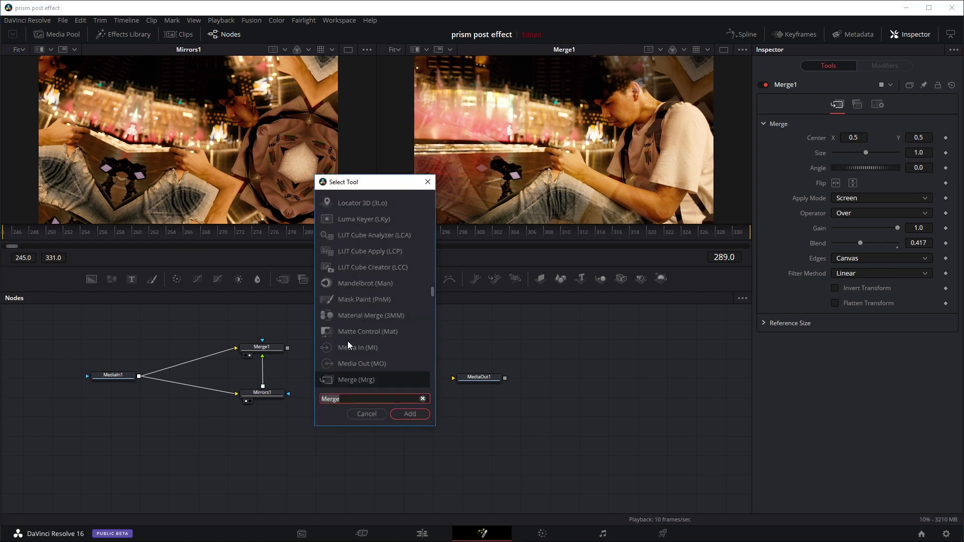
{"action": "type", "text": "po"}
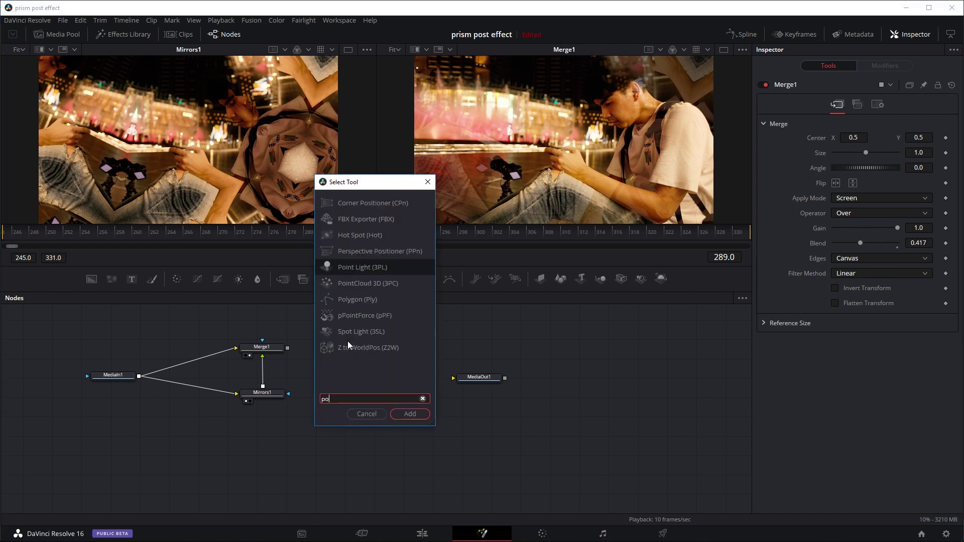
{"action": "type", "text": "l"}
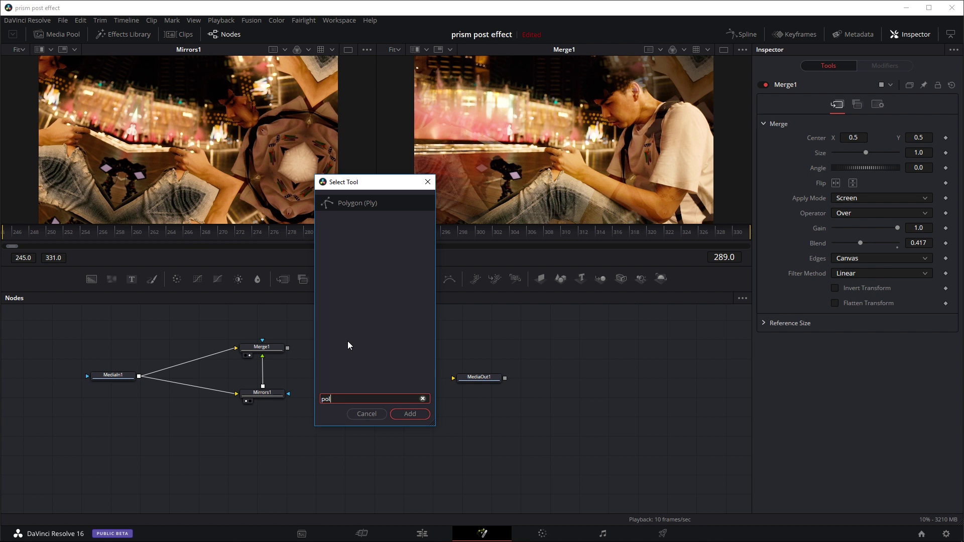
{"action": "type", "text": "ygon"}
{"action": "left_click", "coordinate": [410, 414]}
{"action": "left_click_drag", "start_coordinate": [352, 339], "coordinate": [264, 354]}
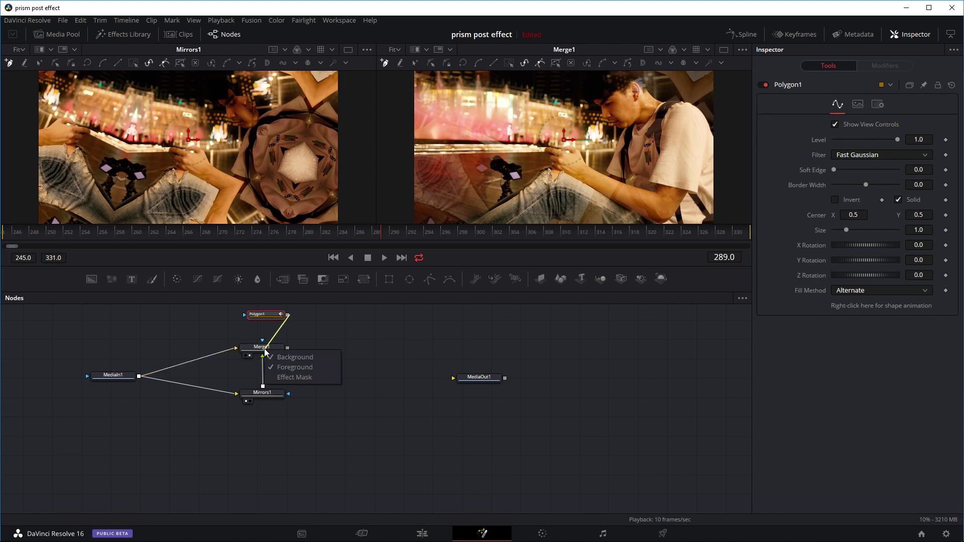
{"action": "left_click", "coordinate": [289, 377]}
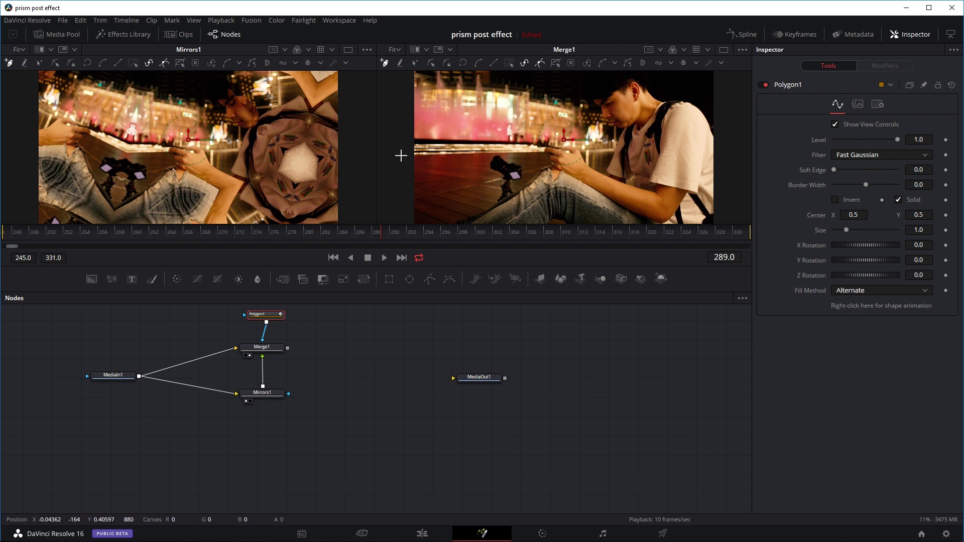
Draw a closed four-point polygon covering the frame's left side with a diagonal edge, then reselect Merge1.
{"action": "scroll", "coordinate": [502, 129], "scroll_direction": "down", "scroll_amount": 1}
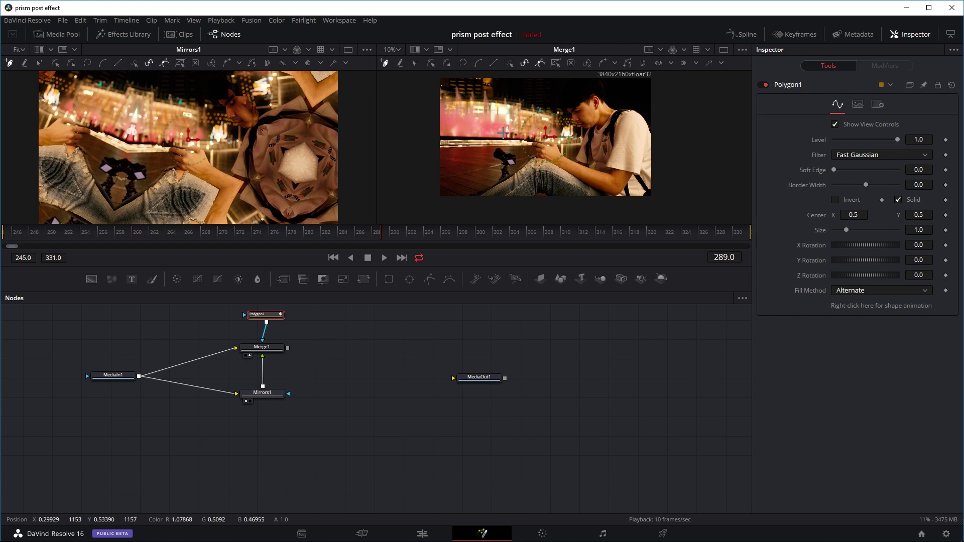
{"action": "scroll", "coordinate": [503, 134], "scroll_direction": "up", "scroll_amount": 1}
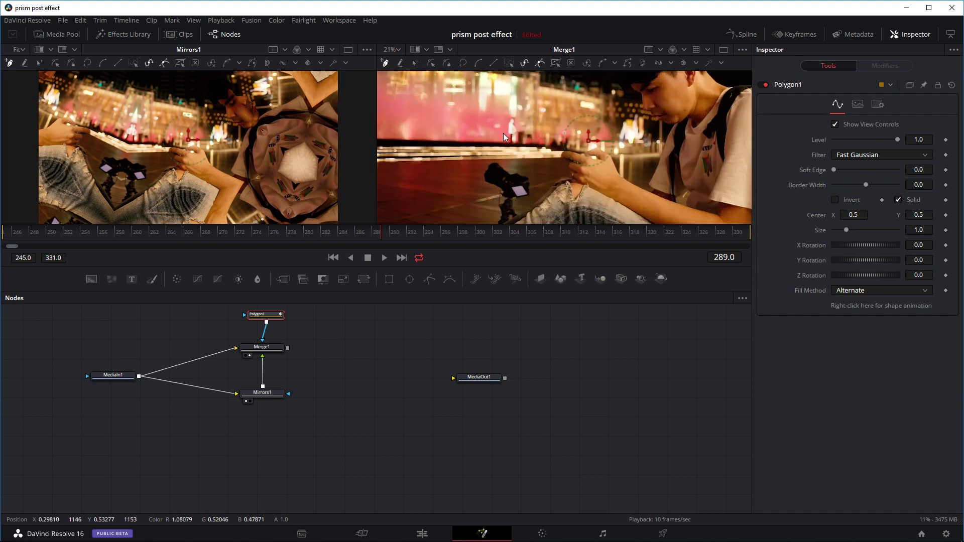
{"action": "scroll", "coordinate": [503, 133], "scroll_direction": "down", "scroll_amount": 1}
{"action": "scroll", "coordinate": [503, 134], "scroll_direction": "up", "scroll_amount": 1}
{"action": "scroll", "coordinate": [503, 133], "scroll_direction": "down", "scroll_amount": 1}
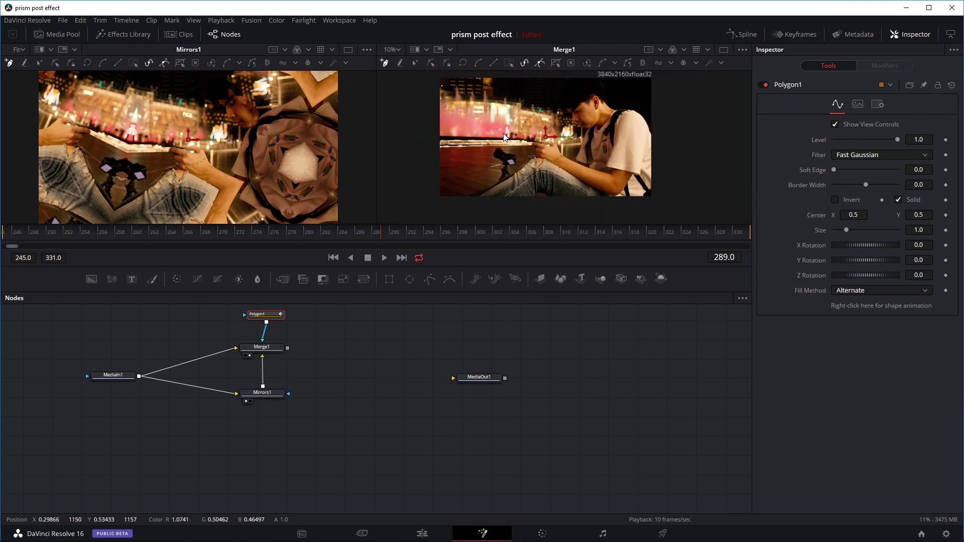
{"action": "mouse_move", "coordinate": [503, 133]}
{"action": "left_mouse_down"}
{"action": "mouse_move", "coordinate": [464, 139]}
{"action": "mouse_move", "coordinate": [507, 134]}
{"action": "mouse_move", "coordinate": [493, 135]}
{"action": "mouse_move", "coordinate": [500, 142]}
{"action": "left_mouse_up"}
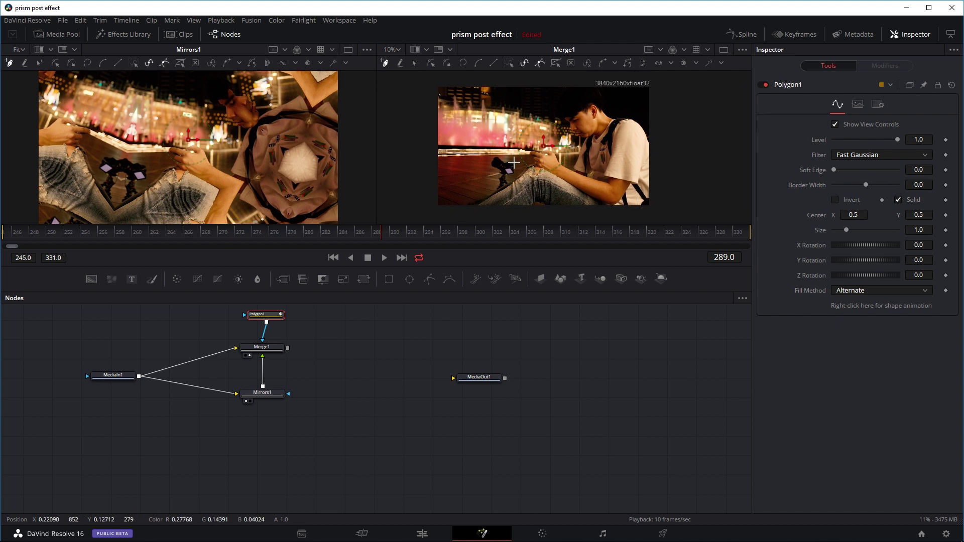
{"action": "left_click", "coordinate": [602, 79]}
{"action": "left_click", "coordinate": [473, 221]}
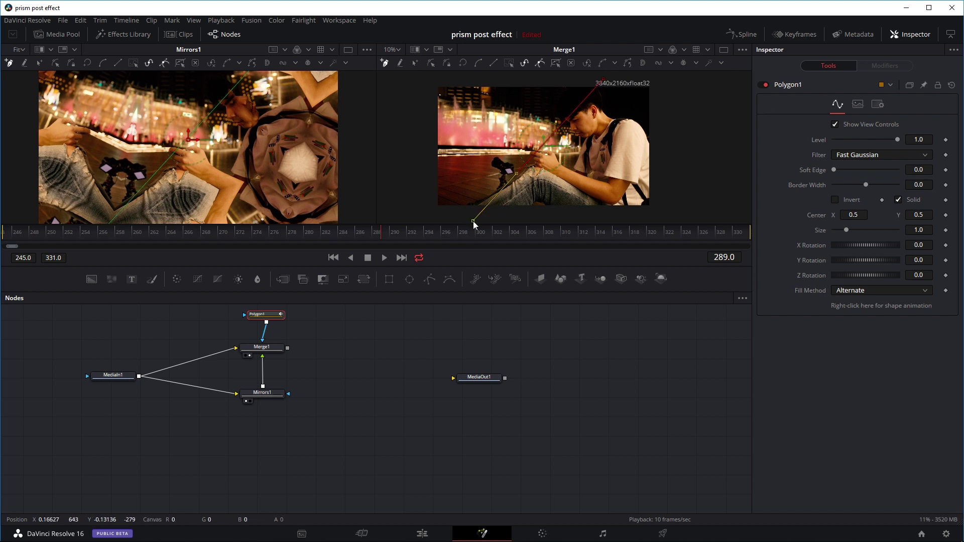
{"action": "left_click", "coordinate": [390, 215]}
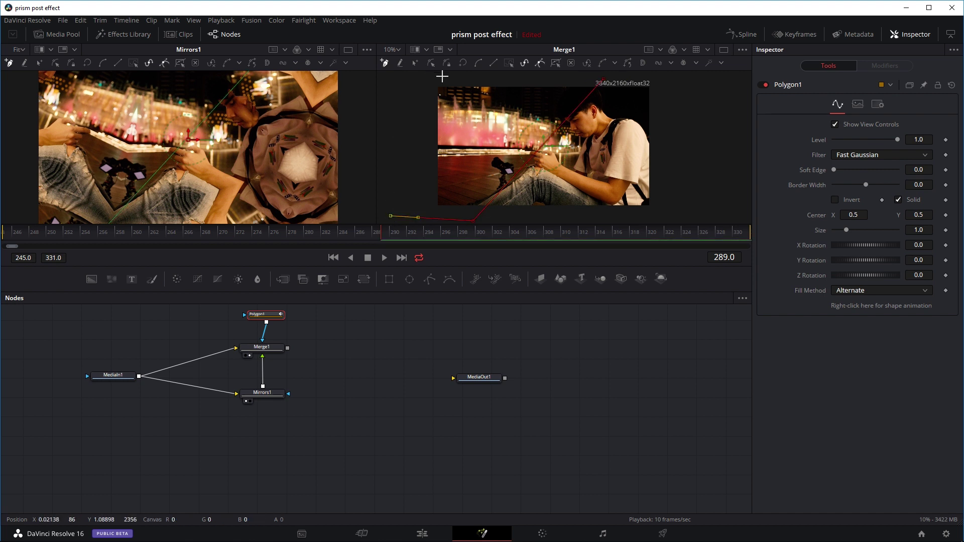
{"action": "left_click", "coordinate": [442, 76]}
{"action": "left_click", "coordinate": [603, 79]}
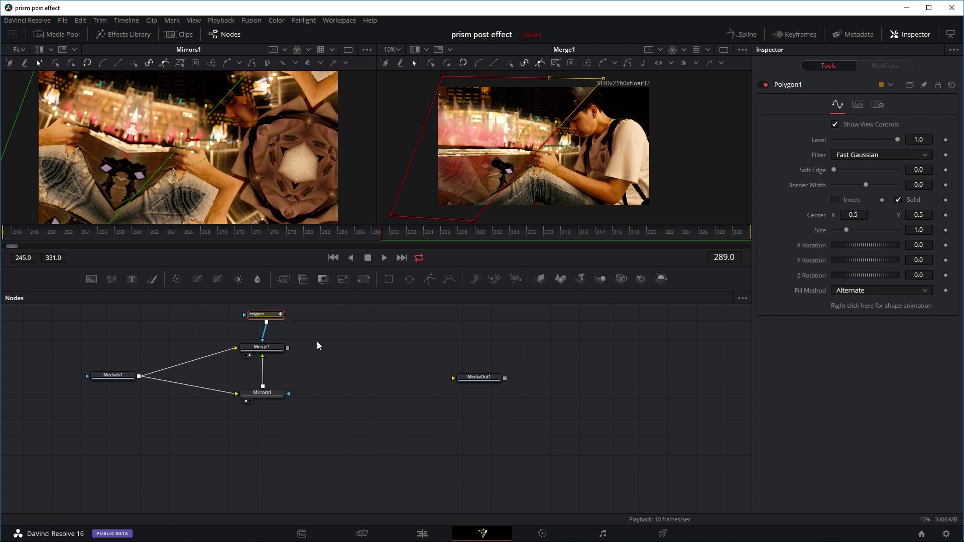
{"action": "left_click", "coordinate": [262, 346]}
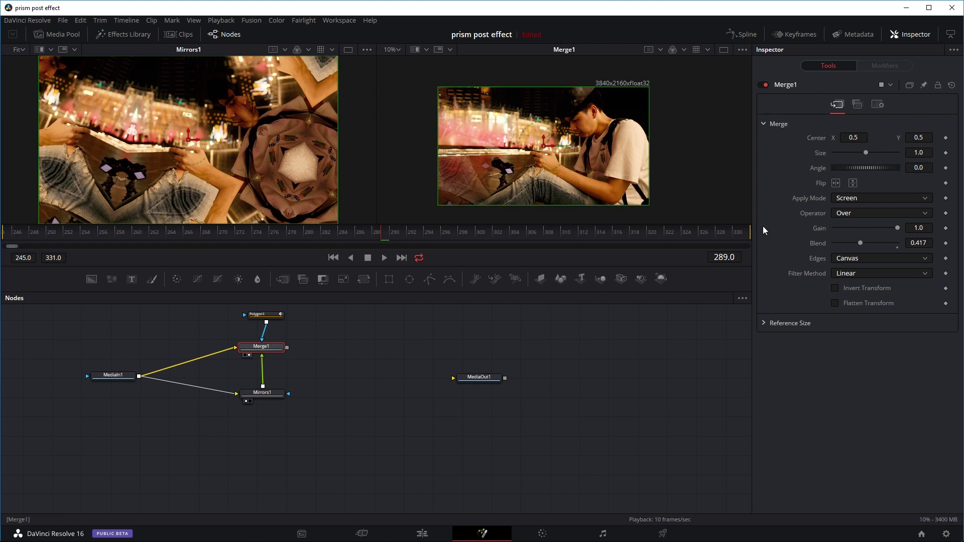
Raise Merge1's Blend to 0.937 and show Polygon1's matte in the left viewer.
{"action": "left_click_drag", "start_coordinate": [859, 244], "coordinate": [893, 242]}
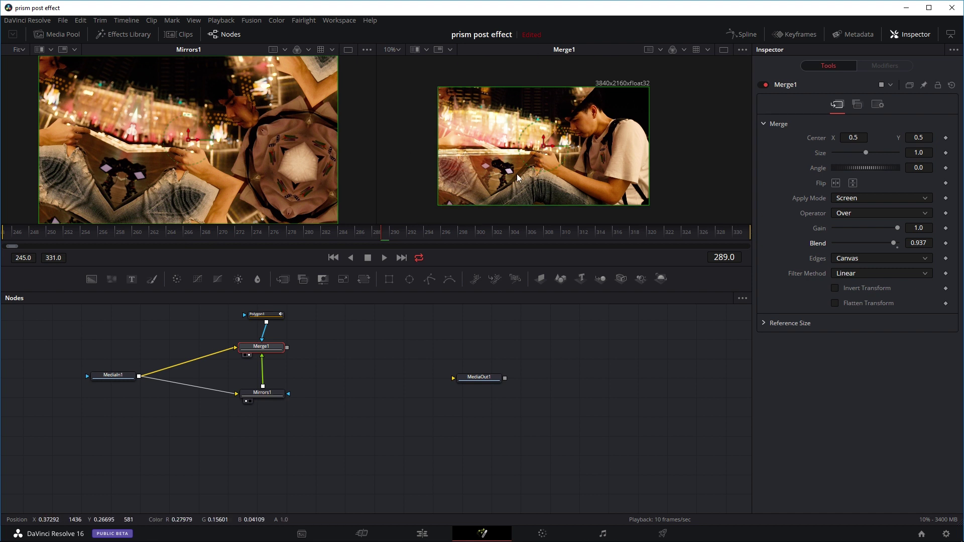
{"action": "left_click_drag", "start_coordinate": [258, 312], "coordinate": [127, 143]}
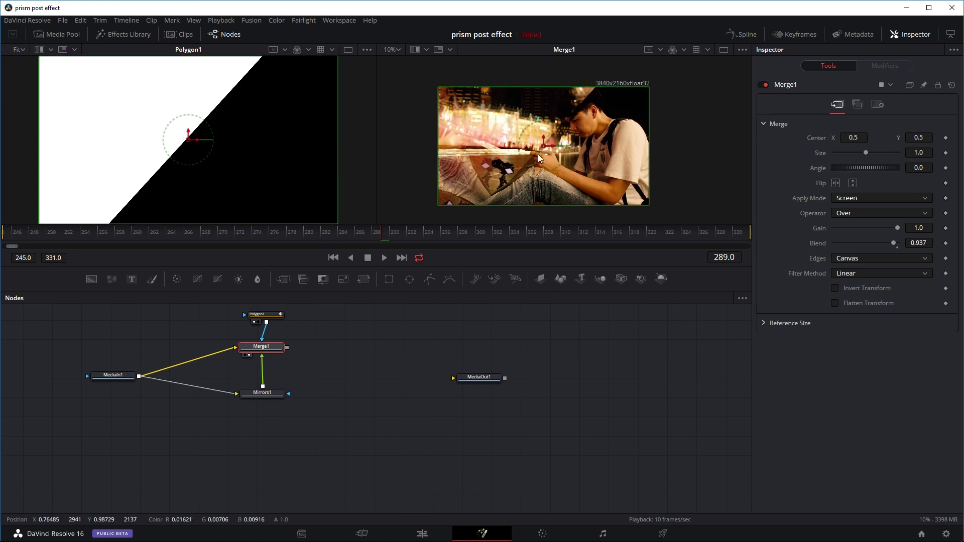
Soften Polygon1's edge to 0.0598 and preview the masked blend on Merge1.
{"action": "left_click", "coordinate": [256, 314]}
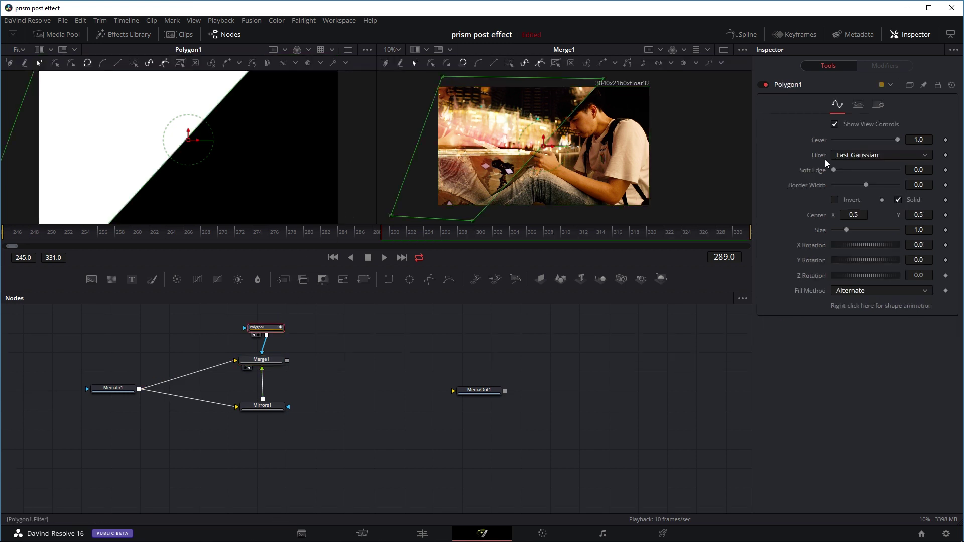
{"action": "left_click_drag", "start_coordinate": [834, 170], "coordinate": [854, 174]}
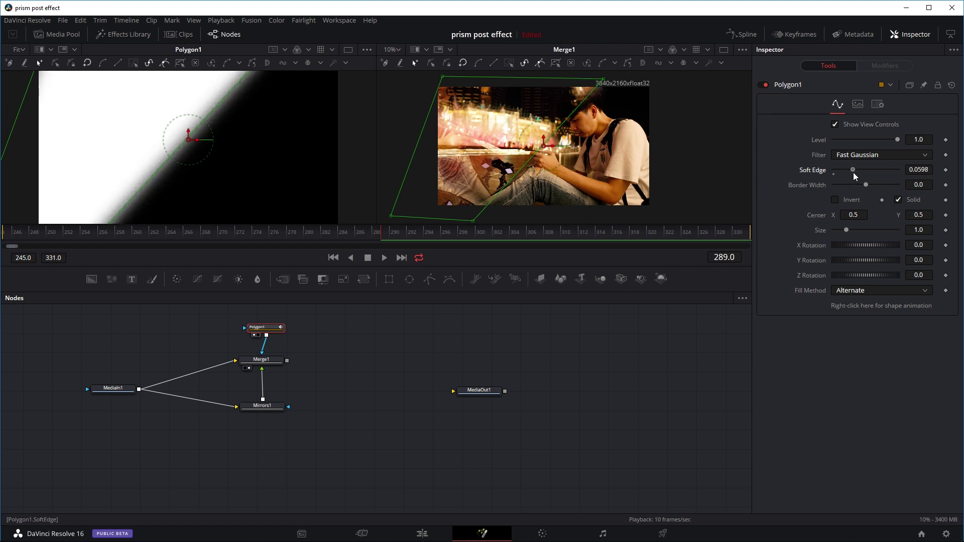
{"action": "left_click", "coordinate": [261, 360]}
{"action": "key", "text": "space"}
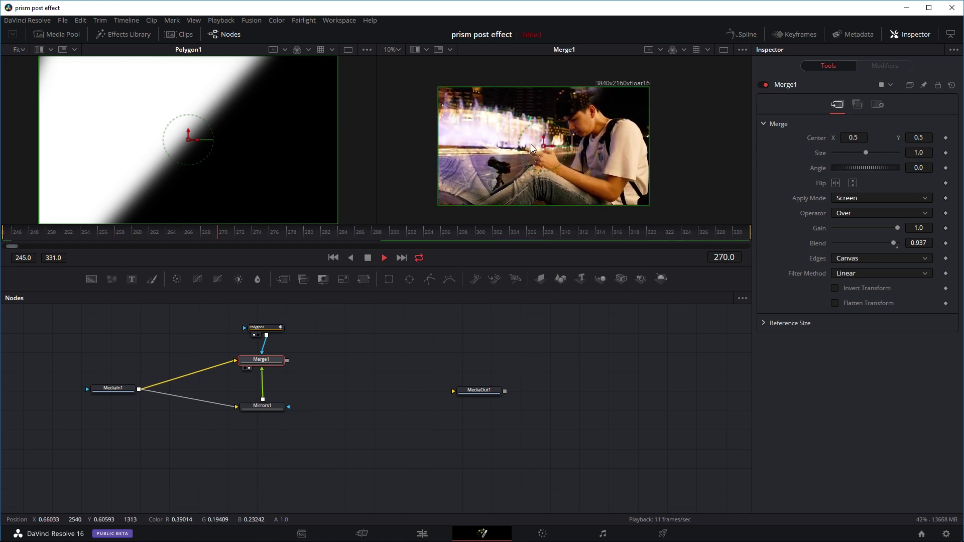
{"action": "key", "text": "space"}
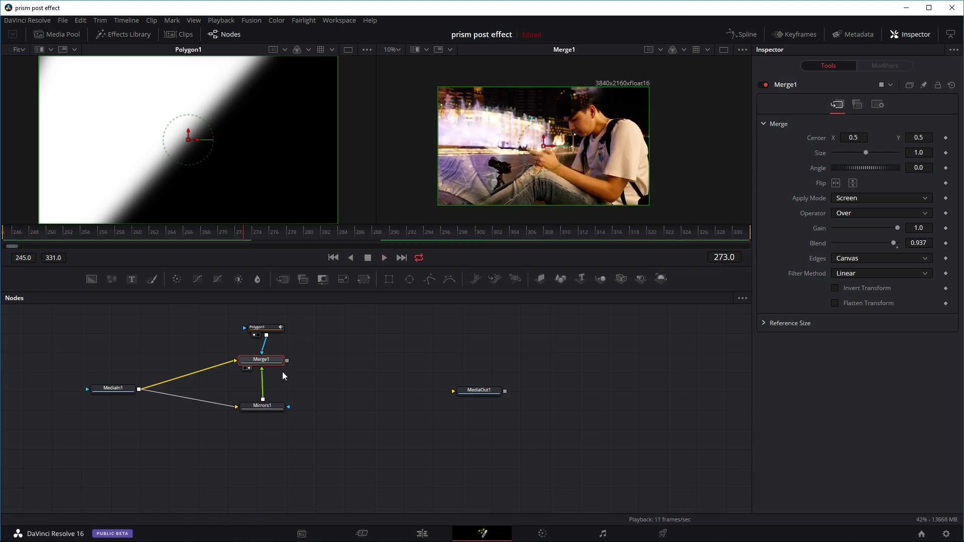
Rotate Mirrors1's kaleidoscope angle to 113.4 and play back the result.
{"action": "left_click", "coordinate": [267, 405]}
{"action": "left_click_drag", "start_coordinate": [841, 279], "coordinate": [854, 277]}
{"action": "key", "text": "space"}
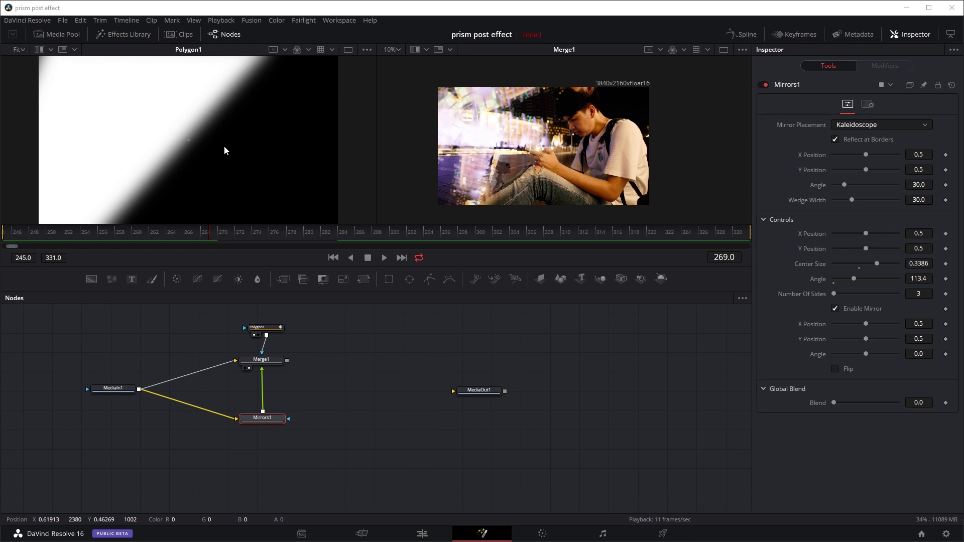
Insert a Prism Blur node after Mirrors1 in the node graph.
{"action": "left_click_drag", "start_coordinate": [270, 418], "coordinate": [268, 419]}
{"action": "key", "text": "shift+space"}
{"action": "type", "text": "Prism Blur"}
{"action": "type", "text": "pri"}
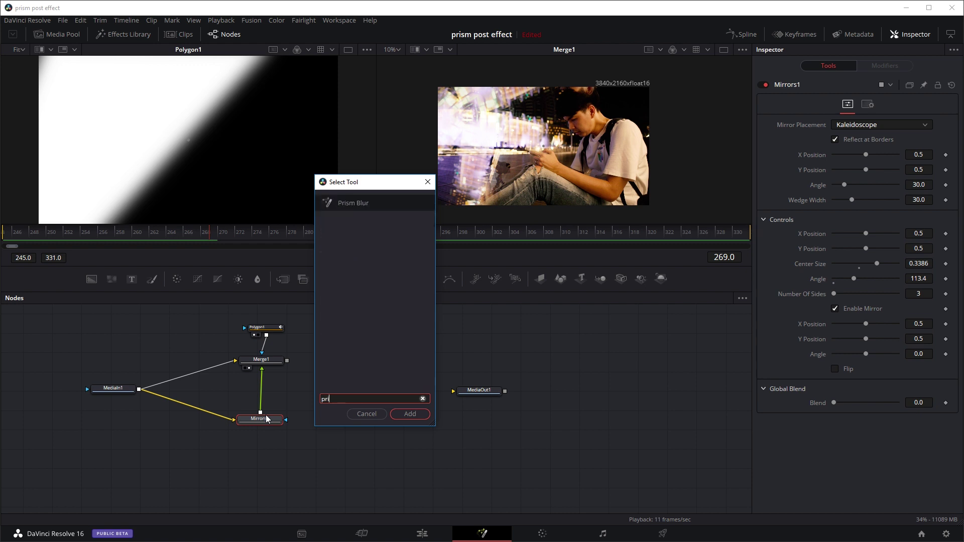
{"action": "key", "text": "Return"}
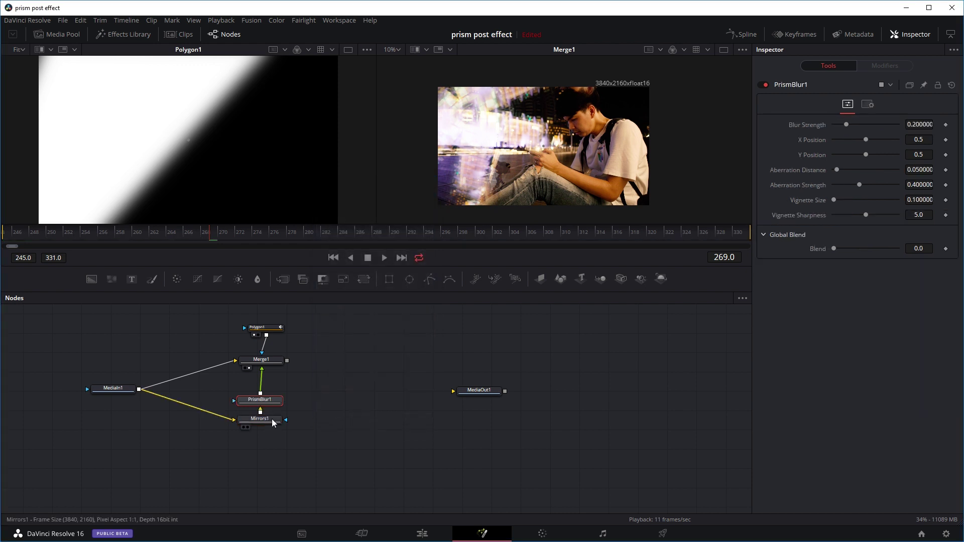
{"action": "left_click_drag", "start_coordinate": [269, 399], "coordinate": [269, 394]}
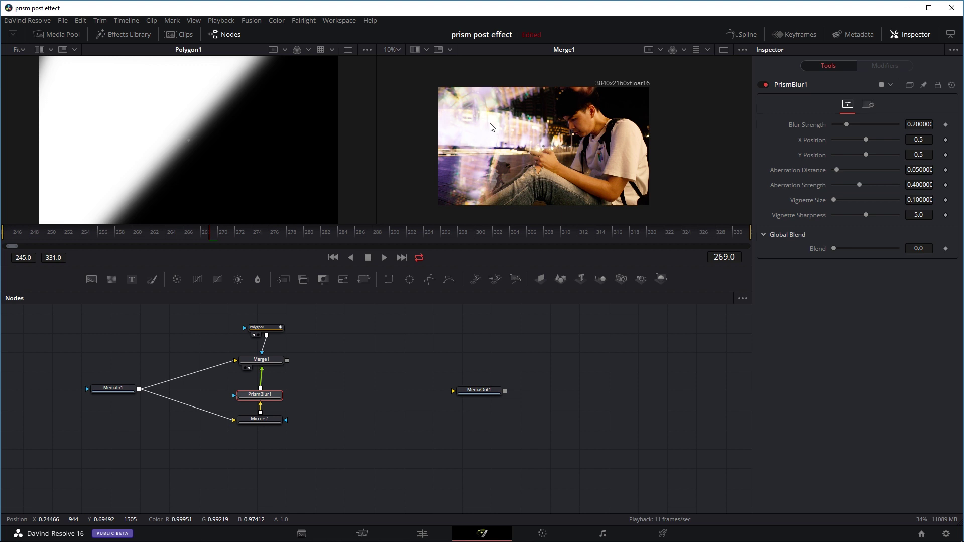
Set Prism Blur strength to 0.315 and aberration distance to 0.26, then preview playback.
{"action": "left_click_drag", "start_coordinate": [837, 170], "coordinate": [842, 169]}
{"action": "left_click_drag", "start_coordinate": [847, 125], "coordinate": [847, 126]}
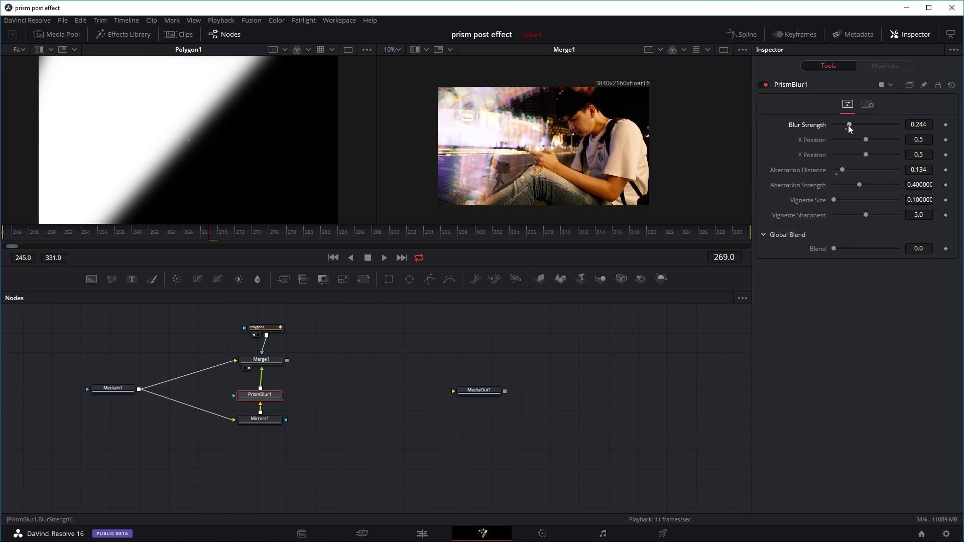
{"action": "left_click_drag", "start_coordinate": [848, 125], "coordinate": [856, 126]}
{"action": "left_click_drag", "start_coordinate": [844, 168], "coordinate": [851, 166]}
{"action": "left_click", "coordinate": [379, 258]}
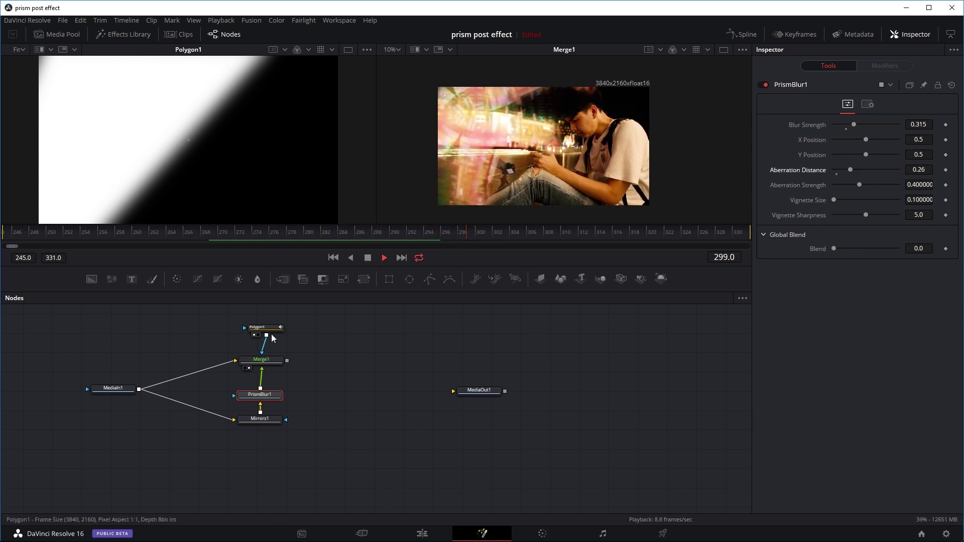
{"action": "key", "text": "space"}
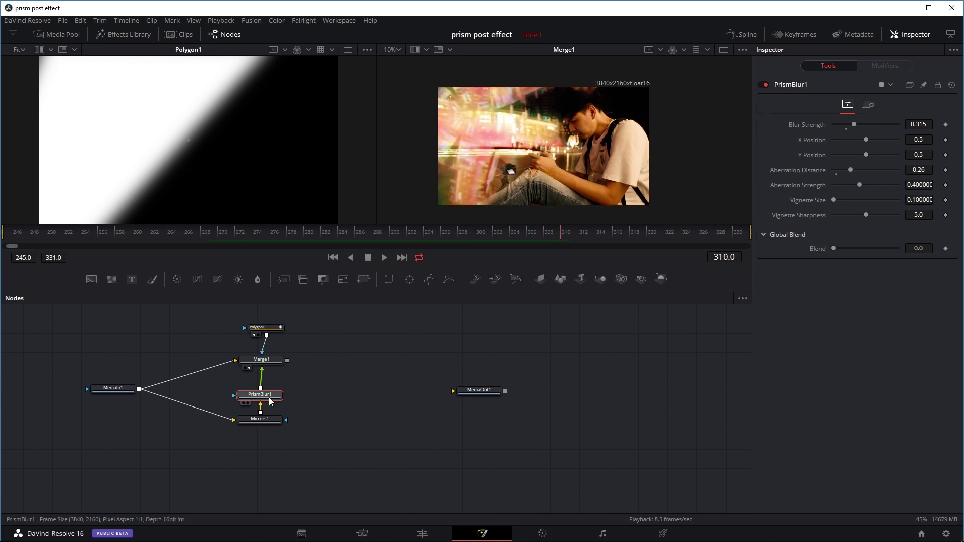
Add a Zoom Blur after Mirrors1 with strength 0.638 and X position 0.441, then play it.
{"action": "left_click", "coordinate": [269, 419]}
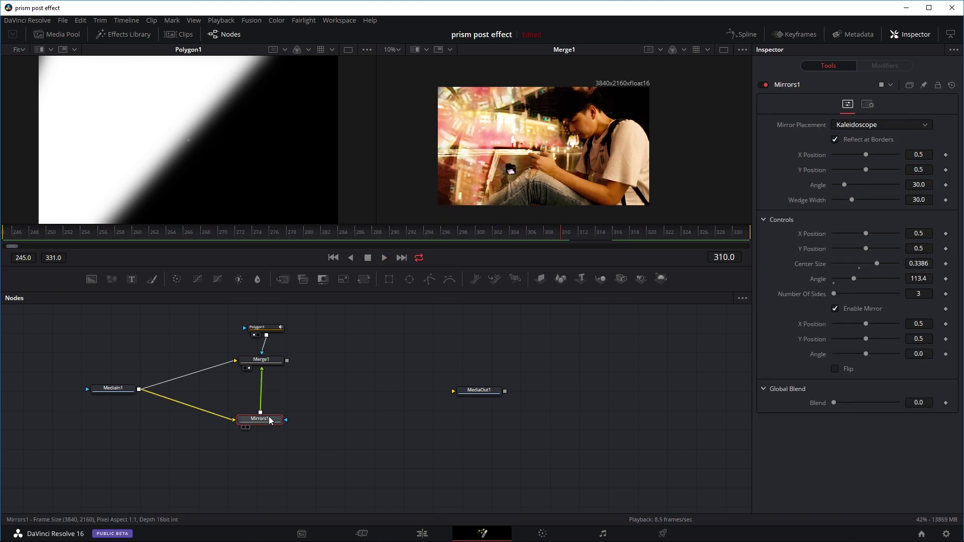
{"action": "key", "text": "shift+space"}
{"action": "type", "text": "zoom"}
{"action": "key", "text": "Return"}
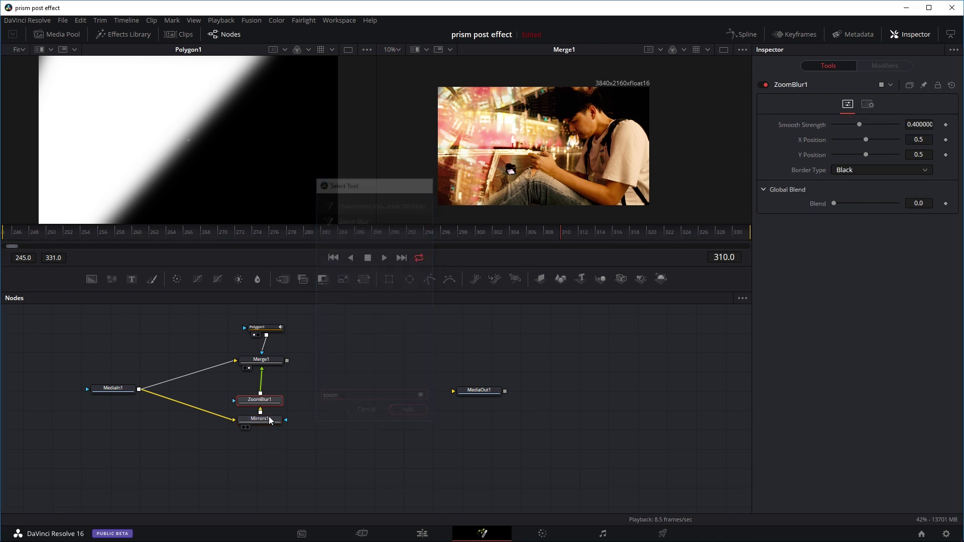
{"action": "mouse_move", "coordinate": [858, 124]}
{"action": "left_mouse_down"}
{"action": "mouse_move", "coordinate": [877, 126]}
{"action": "mouse_move", "coordinate": [876, 140]}
{"action": "mouse_move", "coordinate": [851, 137]}
{"action": "mouse_move", "coordinate": [860, 136]}
{"action": "left_mouse_up"}
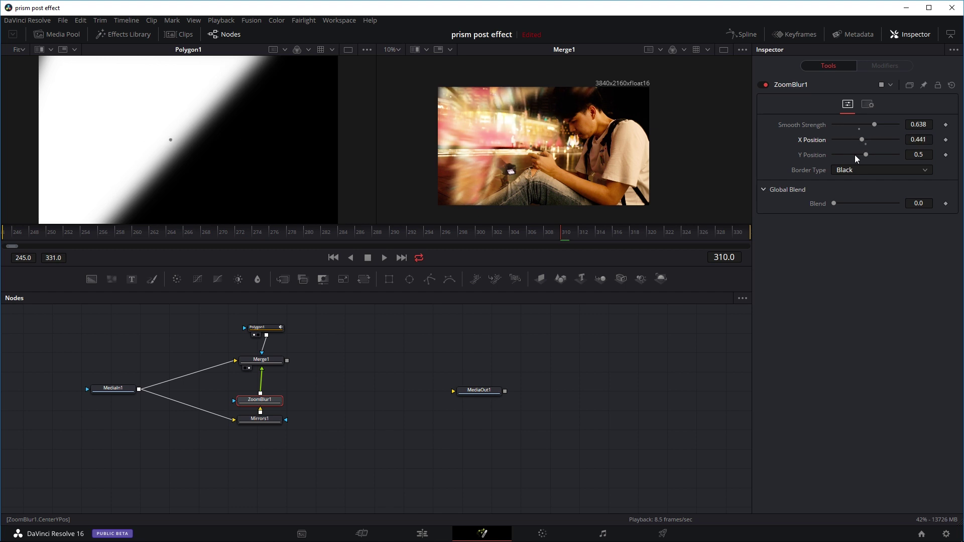
{"action": "key", "text": "space"}
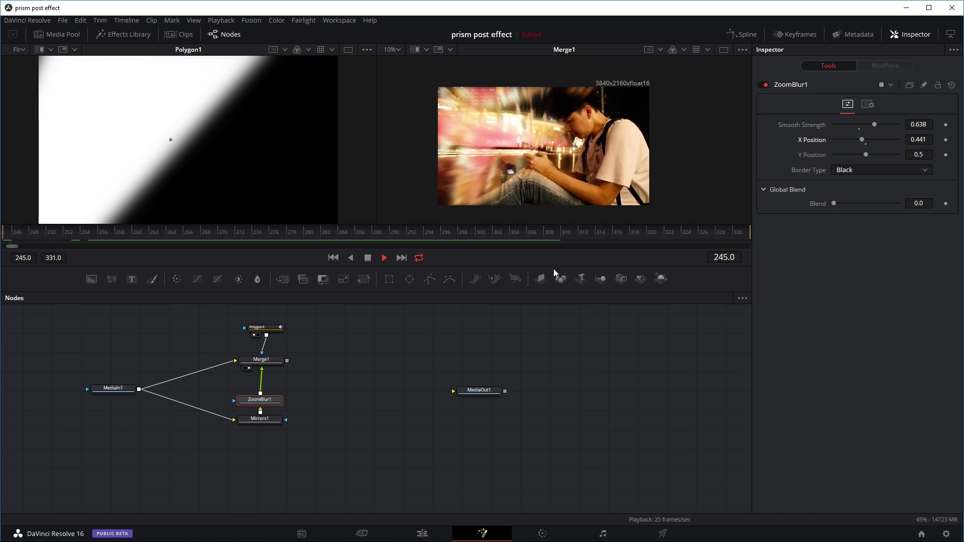
{"action": "mouse_move", "coordinate": [273, 327]}
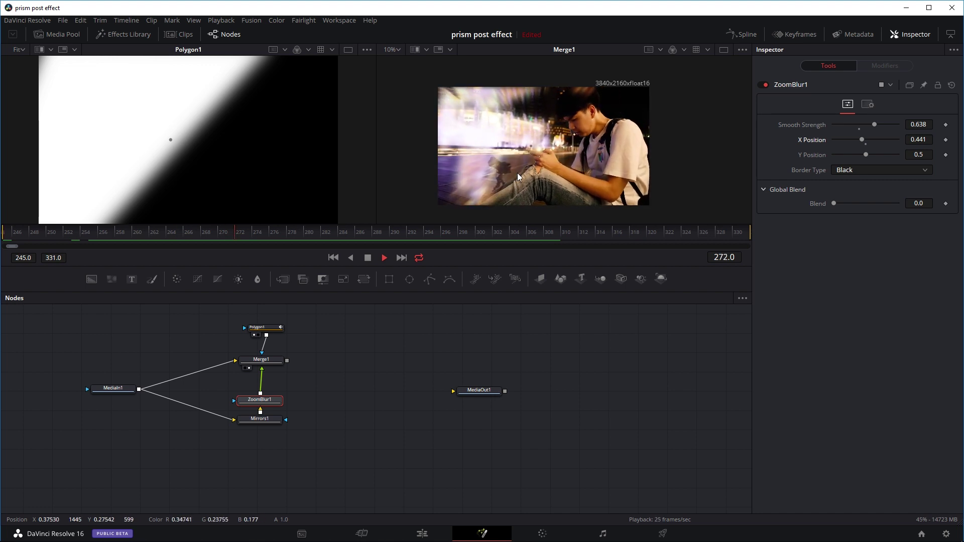
Stop playback and add a 2D Transform node to the graph.
{"action": "key", "text": "space"}
{"action": "key", "text": "shift+space"}
{"action": "type", "text": "trans"}
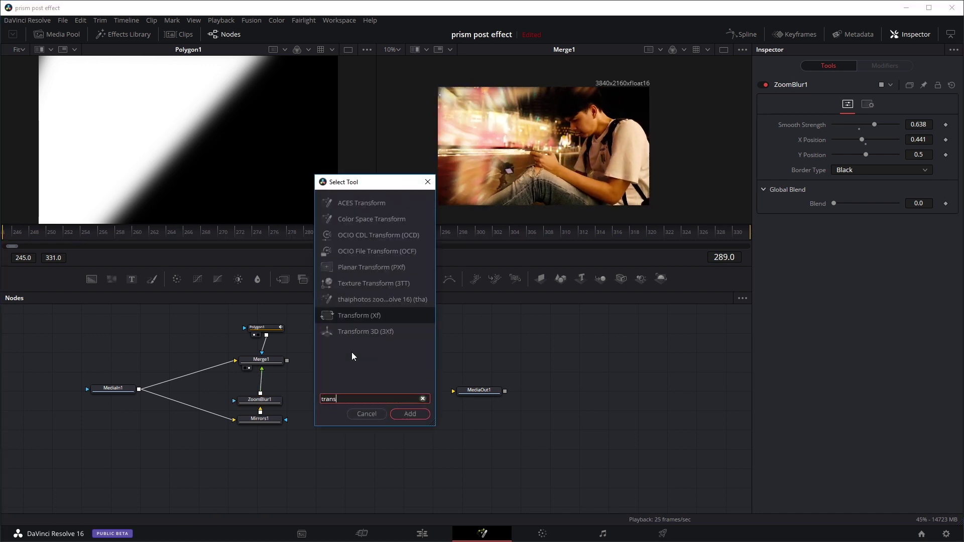
{"action": "left_click", "coordinate": [376, 315]}
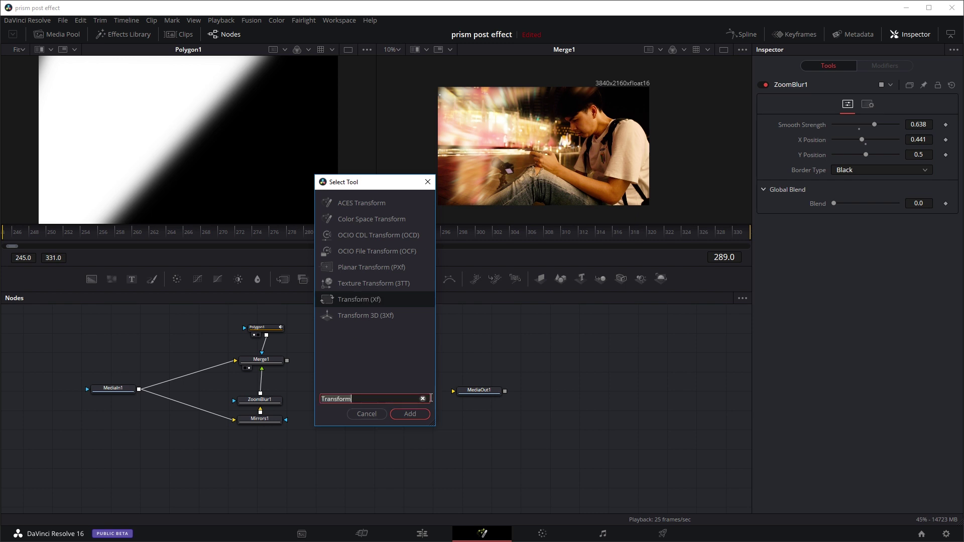
{"action": "left_click", "coordinate": [410, 414]}
Disconnect Polygon1's mask from Merge1 and place Transform1 just above Merge1.
{"action": "left_click_drag", "start_coordinate": [268, 332], "coordinate": [268, 321]}
{"action": "left_click", "coordinate": [268, 319]}
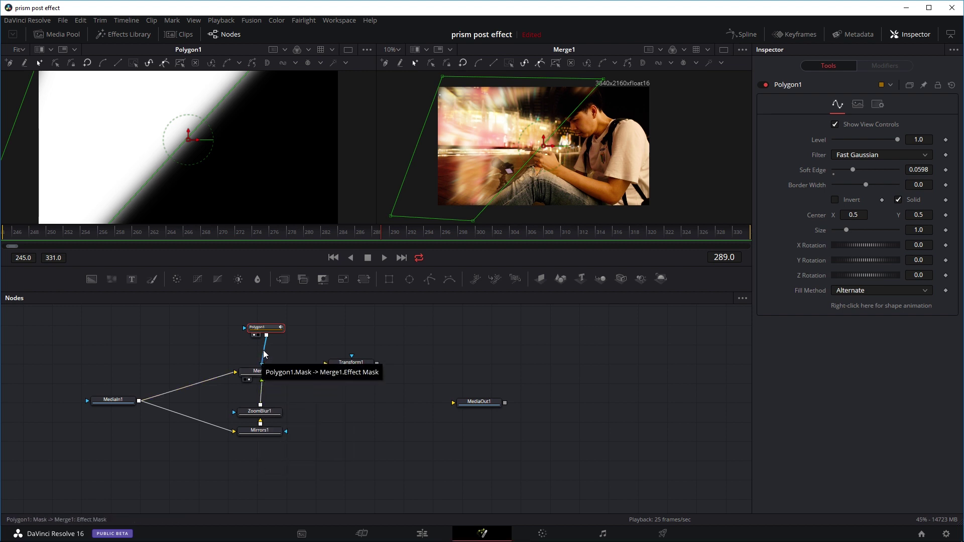
{"action": "left_click_drag", "start_coordinate": [261, 364], "coordinate": [266, 336]}
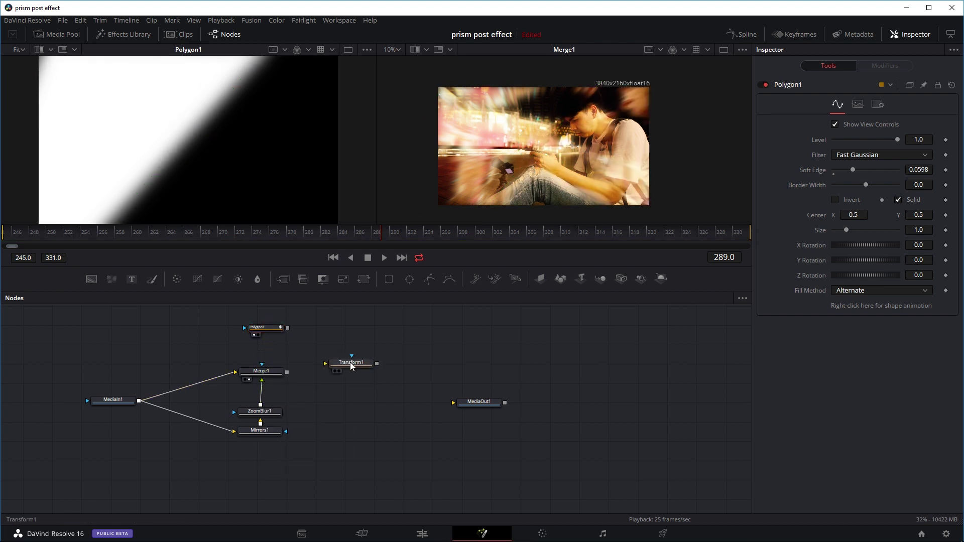
{"action": "left_click_drag", "start_coordinate": [350, 363], "coordinate": [273, 384]}
Wire Polygon1 through Transform1 into Merge1's effect mask and view Transform1 on the left.
{"action": "left_click", "coordinate": [266, 327]}
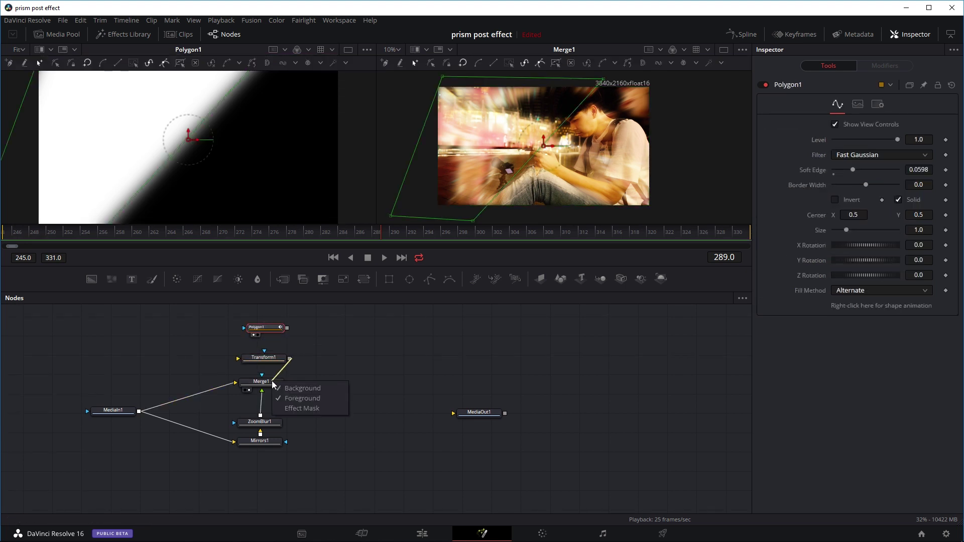
{"action": "left_click", "coordinate": [298, 408]}
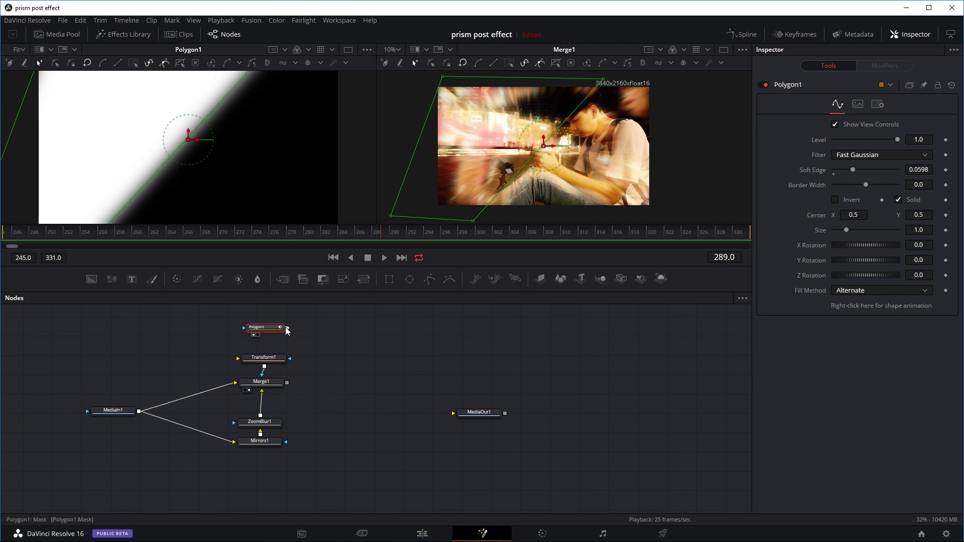
{"action": "left_click_drag", "start_coordinate": [287, 329], "coordinate": [266, 363]}
{"action": "left_click", "coordinate": [290, 368]}
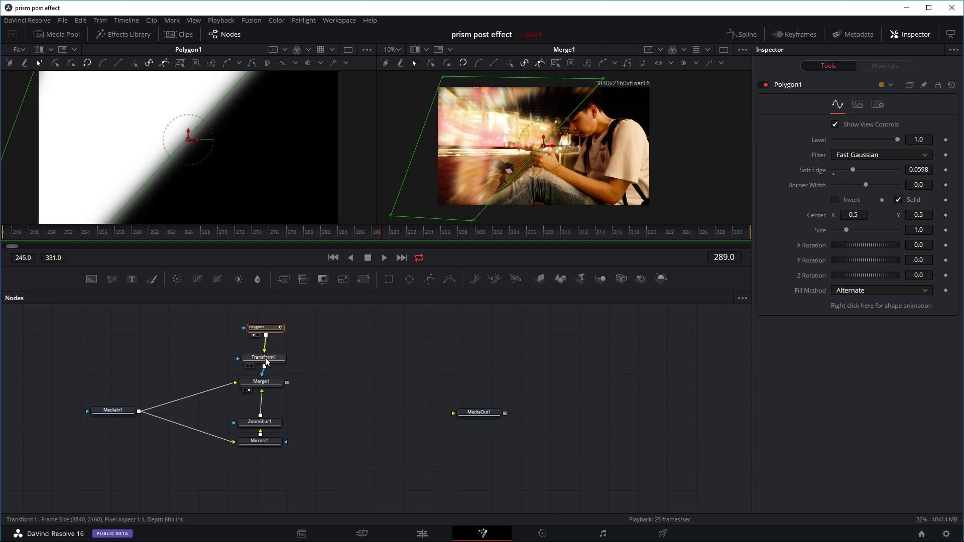
{"action": "left_click_drag", "start_coordinate": [267, 362], "coordinate": [168, 170]}
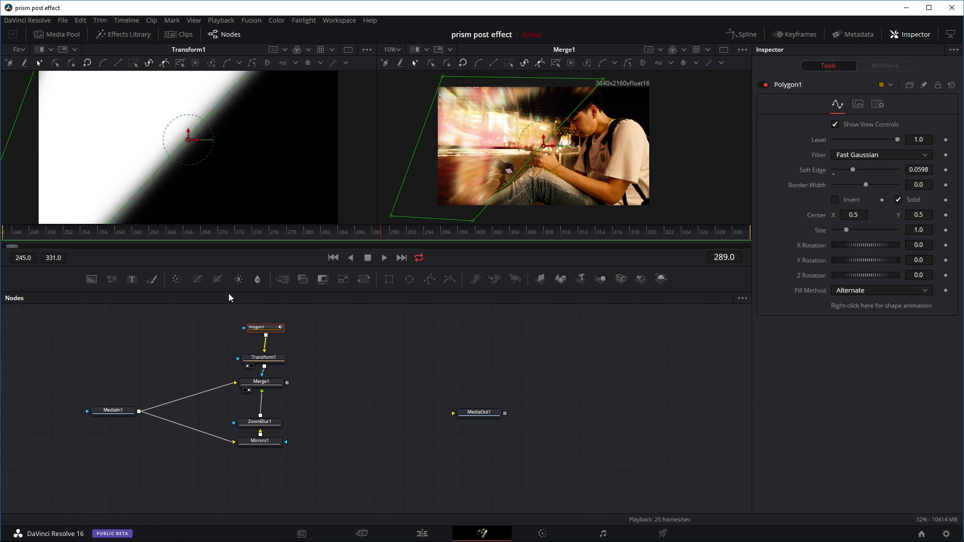
Scrub Transform1's Center X left and right, then reset it to 0.5.
{"action": "left_click", "coordinate": [268, 361]}
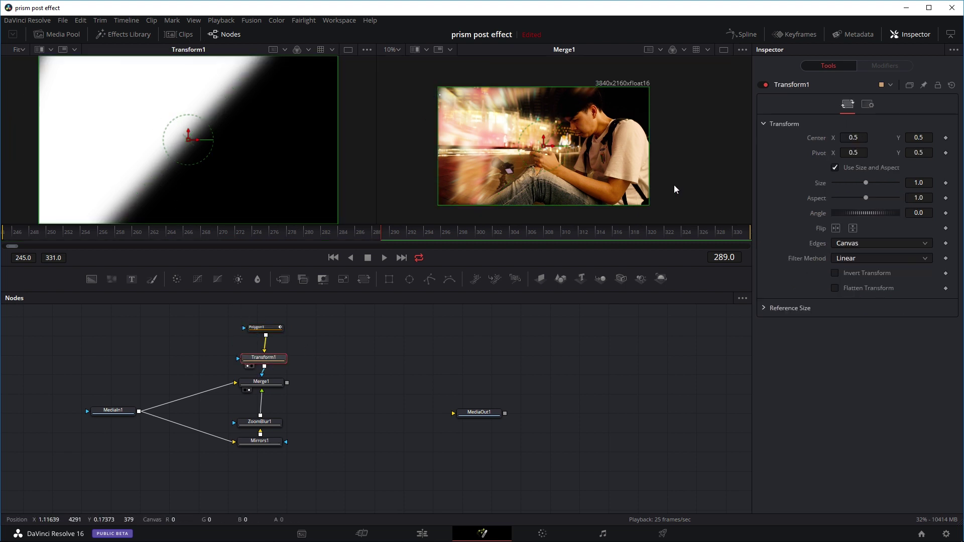
{"action": "left_click_drag", "start_coordinate": [849, 138], "coordinate": [812, 137]}
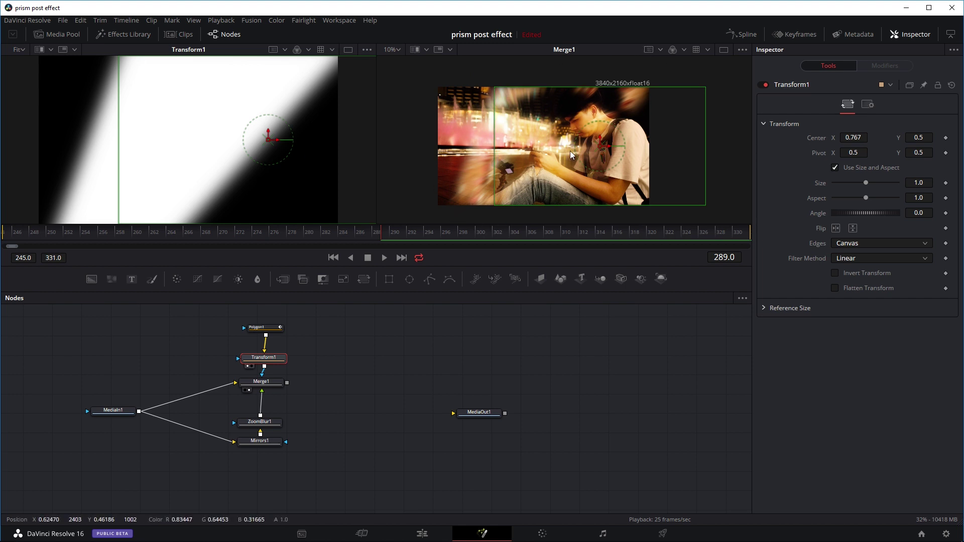
{"action": "mouse_move", "coordinate": [858, 137]}
{"action": "left_mouse_down"}
{"action": "mouse_move", "coordinate": [844, 137]}
{"action": "mouse_move", "coordinate": [864, 137]}
{"action": "left_mouse_up"}
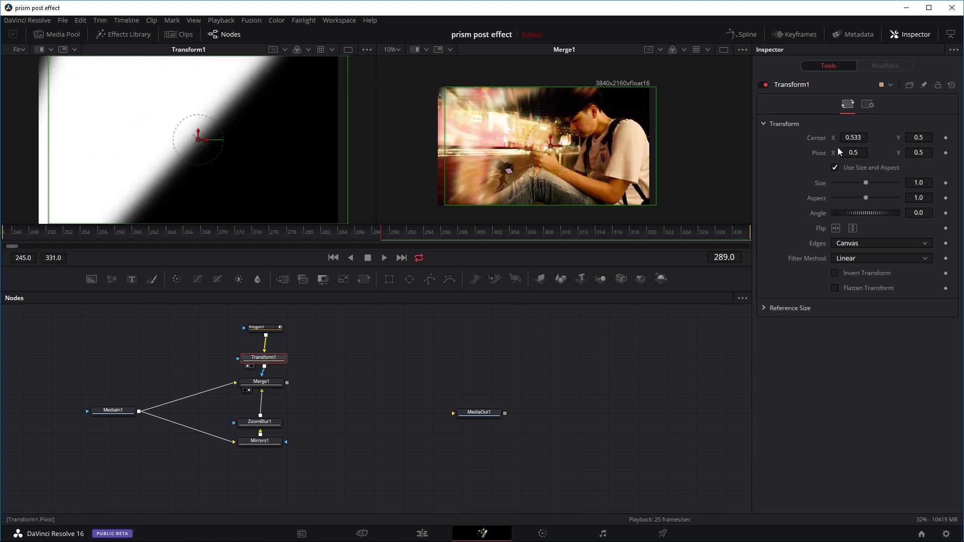
{"action": "type", "text": "0.5"}
{"action": "key", "text": "Tab"}
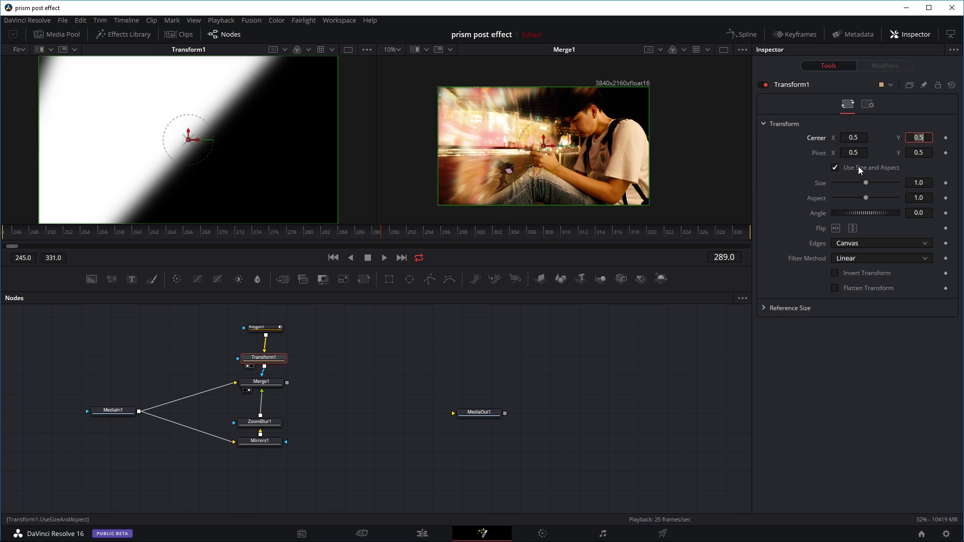
Drive Transform1's Center with a Perturb modifier and show the Modifiers settings.
{"action": "right_click", "coordinate": [946, 139]}
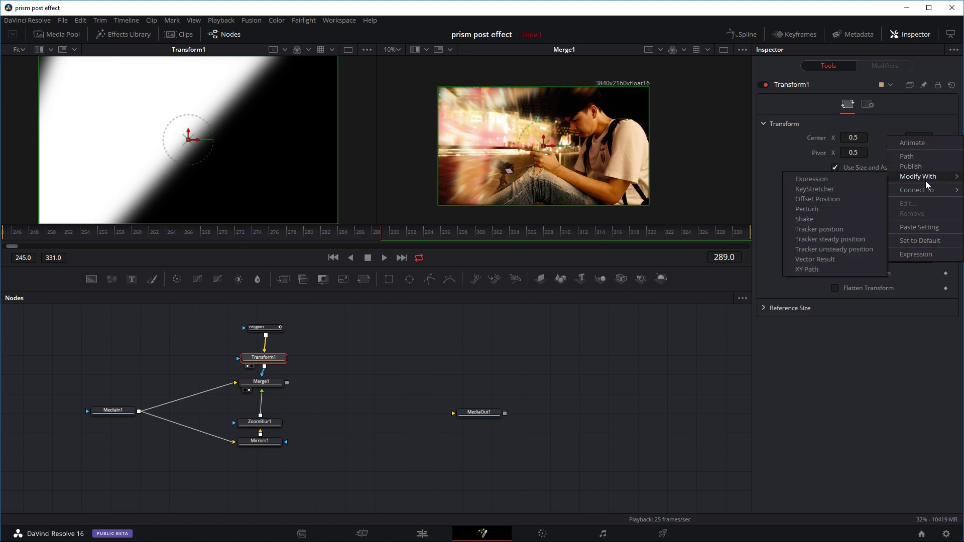
{"action": "mouse_move", "coordinate": [912, 177]}
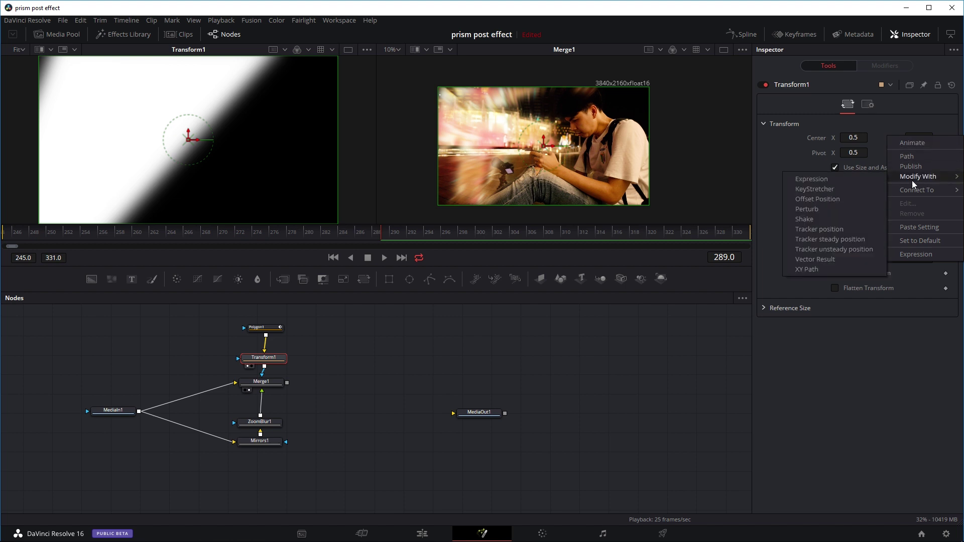
{"action": "left_click", "coordinate": [828, 209]}
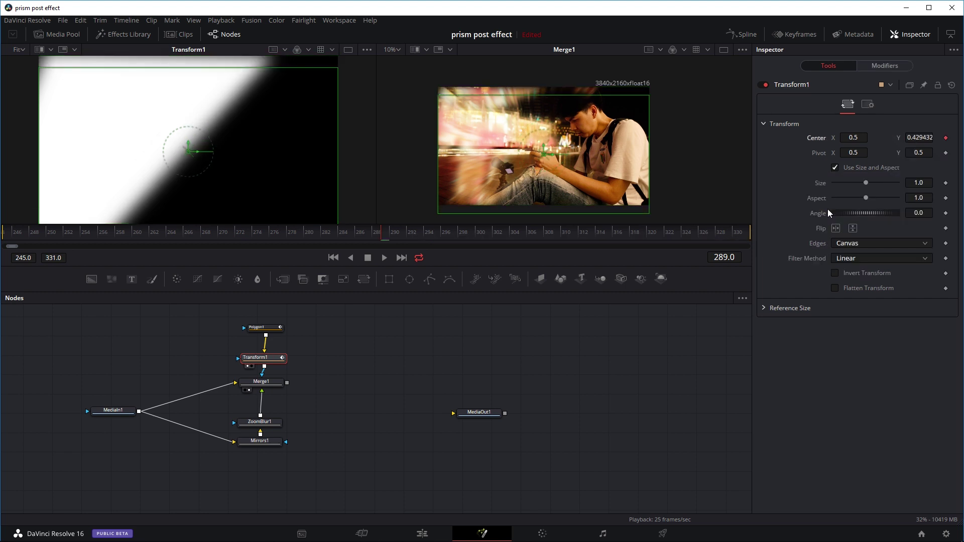
{"action": "left_click", "coordinate": [883, 67]}
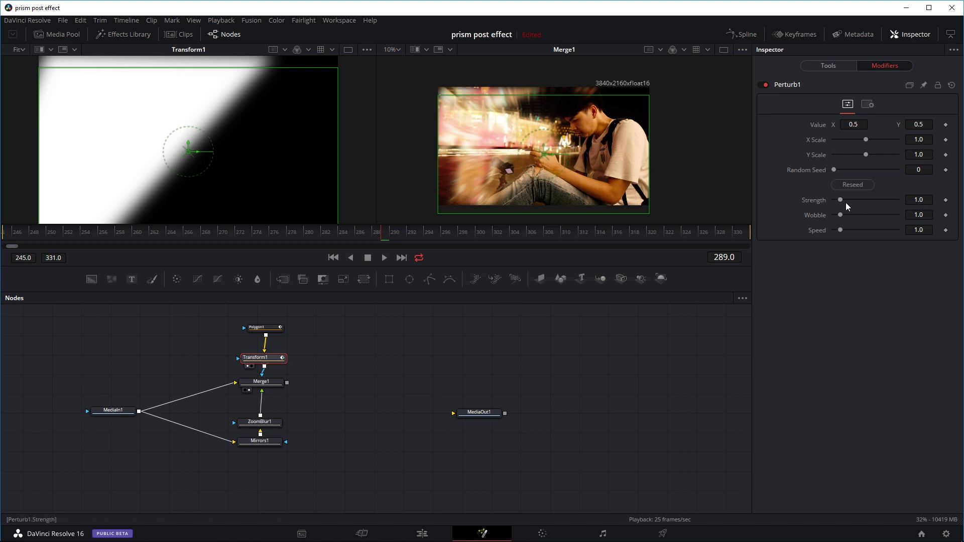
Set Perturb Strength to 0.3 and play the comp to preview the wandering mask.
{"action": "left_click", "coordinate": [923, 200]}
{"action": "type", "text": ".3"}
{"action": "key", "text": "Tab"}
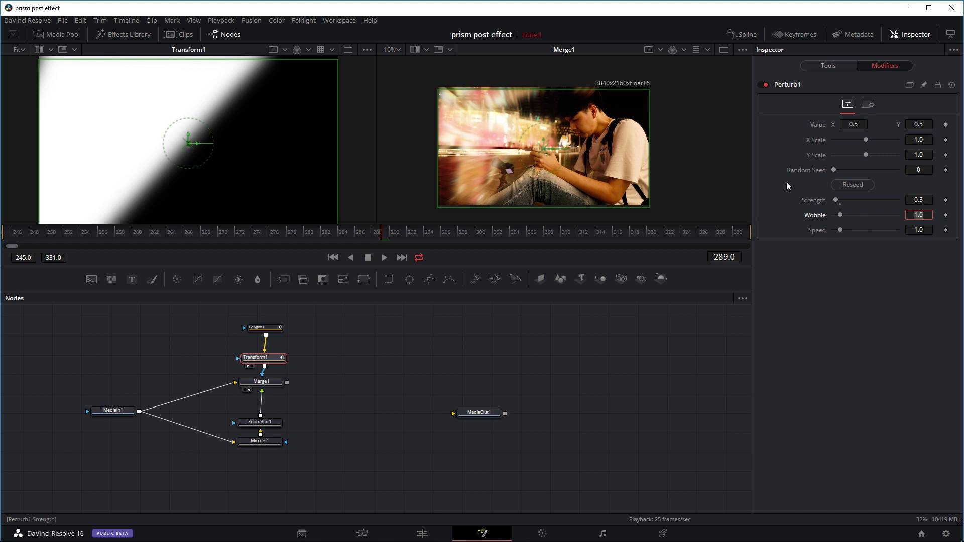
{"action": "key", "text": "BackSpace"}
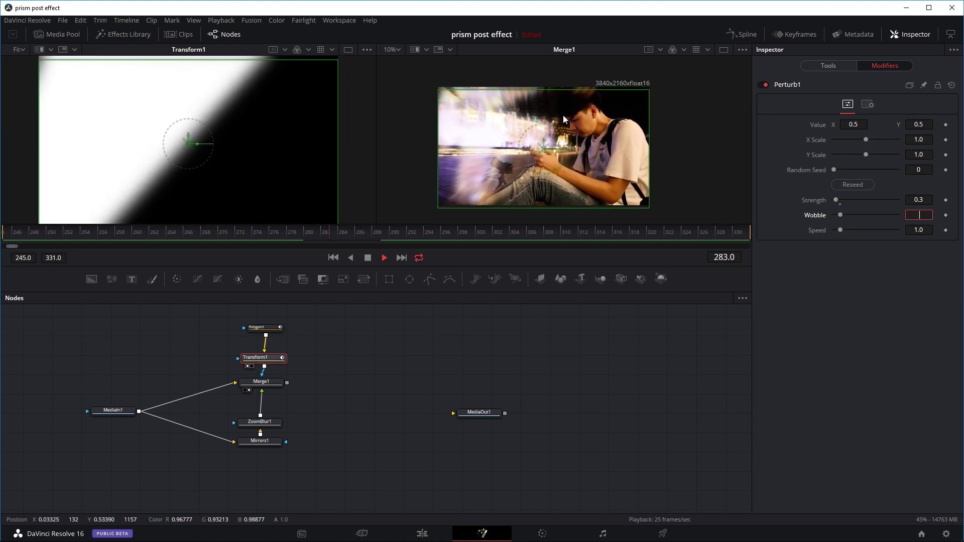
Change Perturb Strength to 0.7 and replay the preview.
{"action": "left_click", "coordinate": [367, 257]}
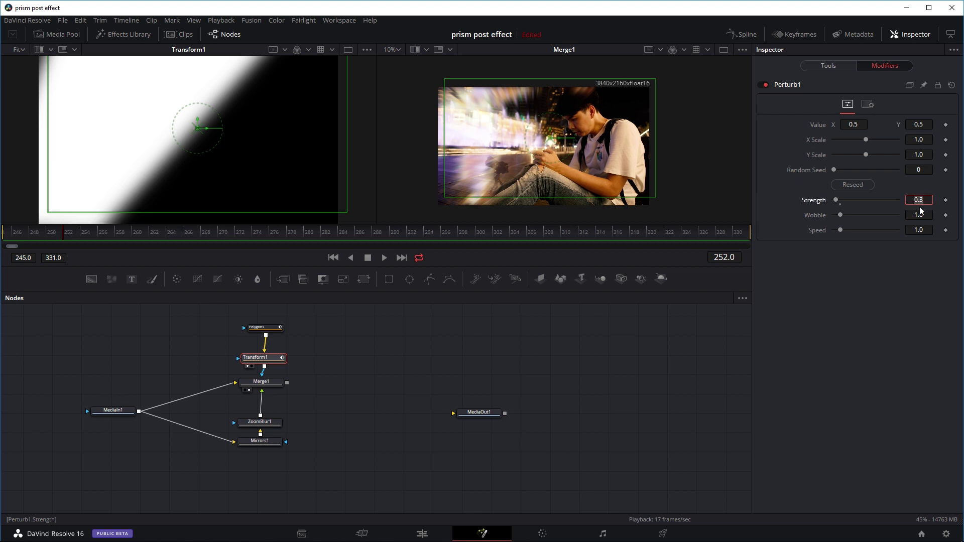
{"action": "type", "text": ".7"}
{"action": "key", "text": "Tab"}
{"action": "left_click", "coordinate": [385, 258]}
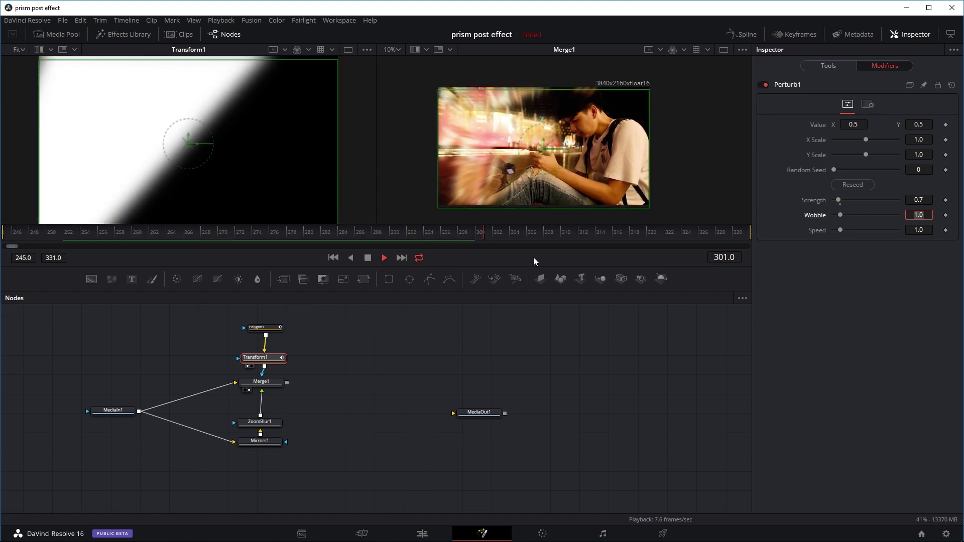
{"action": "key", "text": "space"}
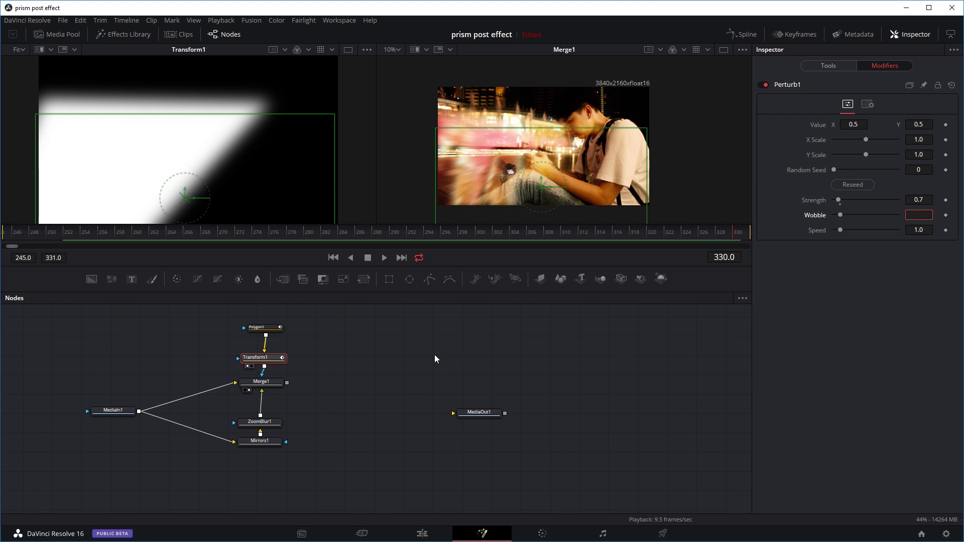
Link Merge1's output to MediaOut1's input.
{"action": "left_click_drag", "start_coordinate": [262, 386], "coordinate": [265, 396]}
{"action": "left_click", "coordinate": [265, 396]}
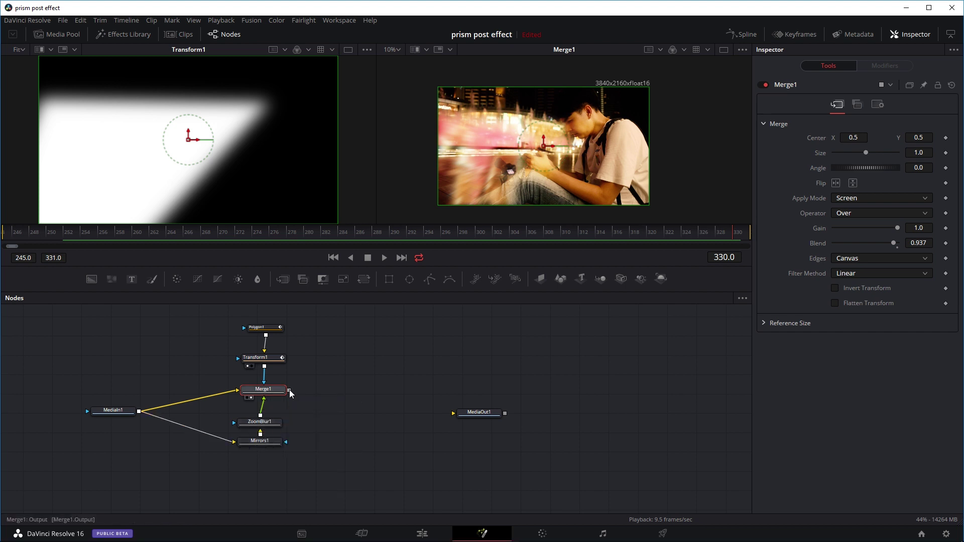
{"action": "left_click_drag", "start_coordinate": [290, 389], "coordinate": [471, 417]}
Replay the clip on the Edit page from 01:00:54:22 several times, then return to Fusion.
{"action": "left_click", "coordinate": [423, 534]}
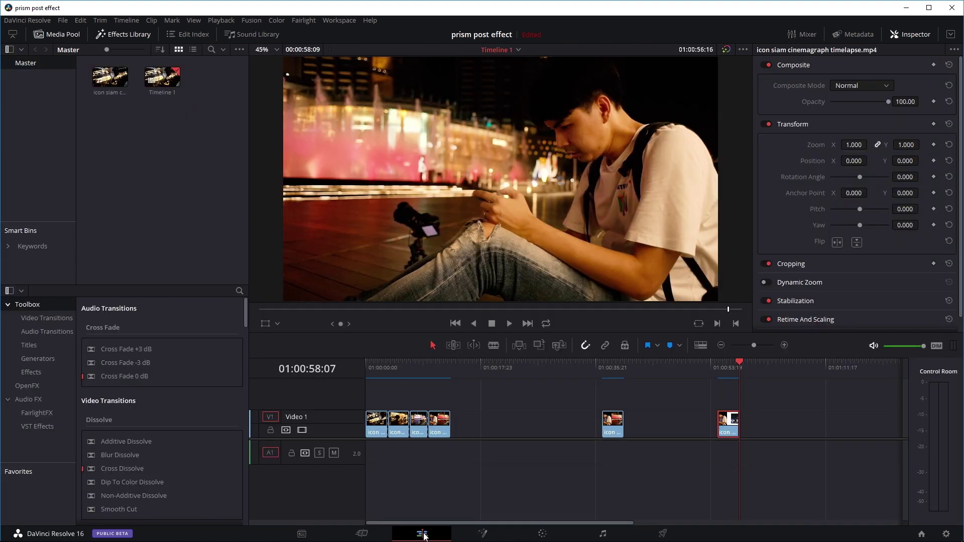
{"action": "key", "text": "space"}
{"action": "left_click", "coordinate": [721, 363]}
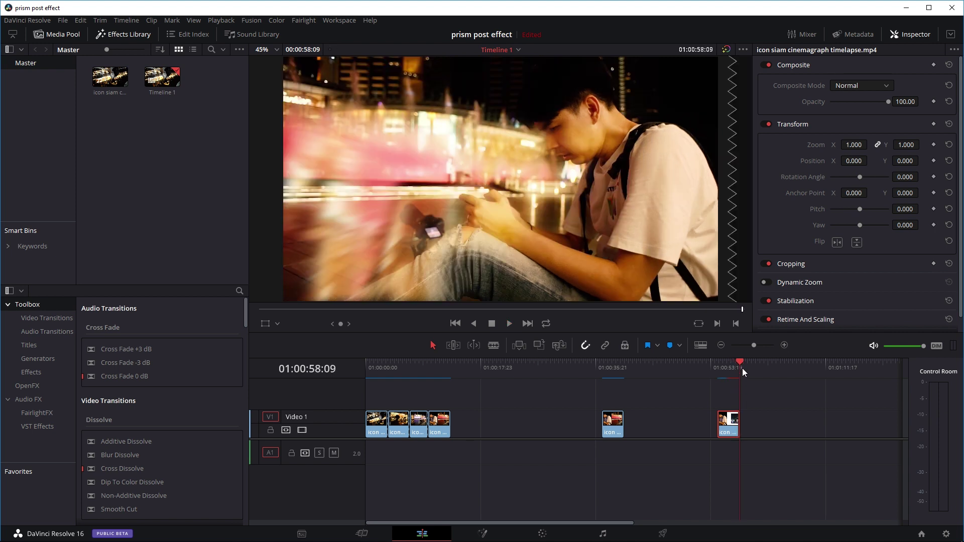
{"action": "left_click", "coordinate": [722, 361]}
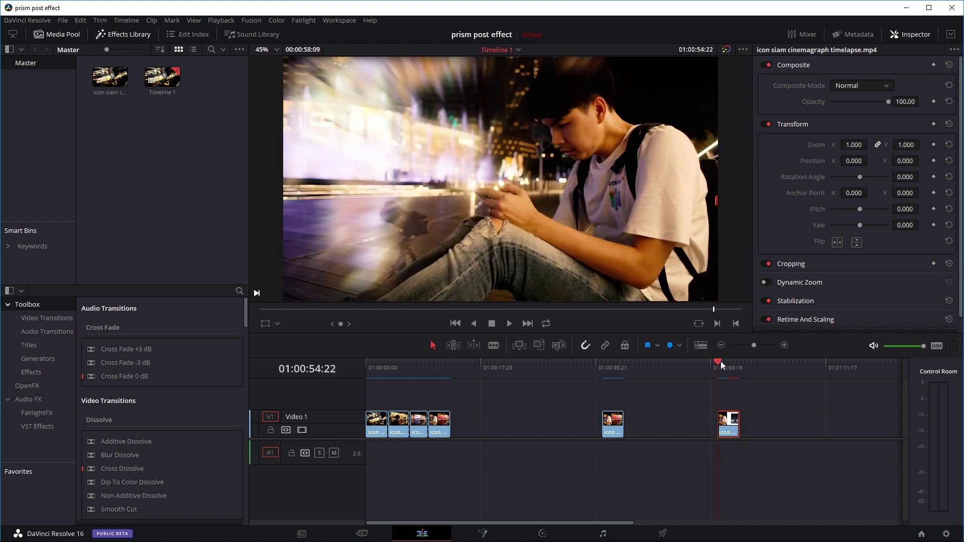
{"action": "key", "text": "space"}
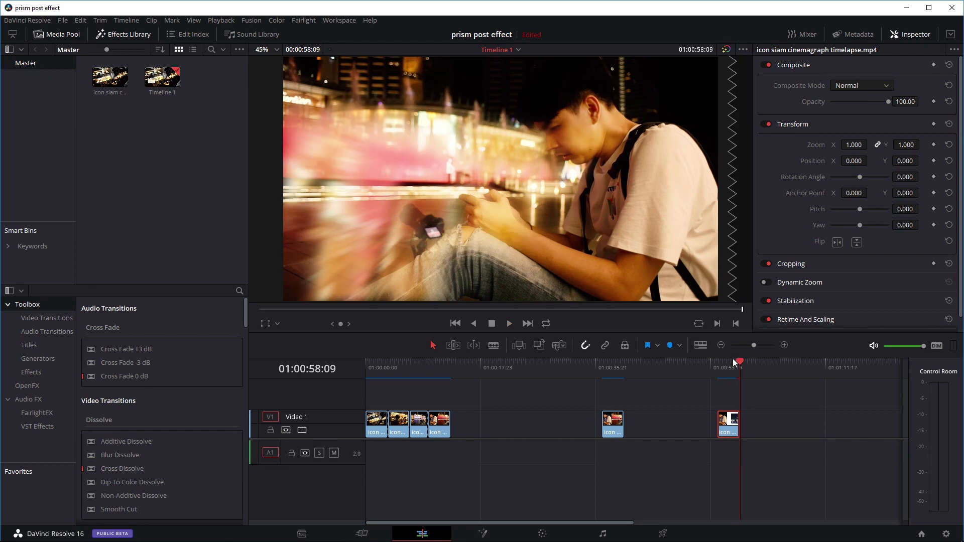
{"action": "left_click", "coordinate": [720, 362]}
{"action": "key", "text": "space"}
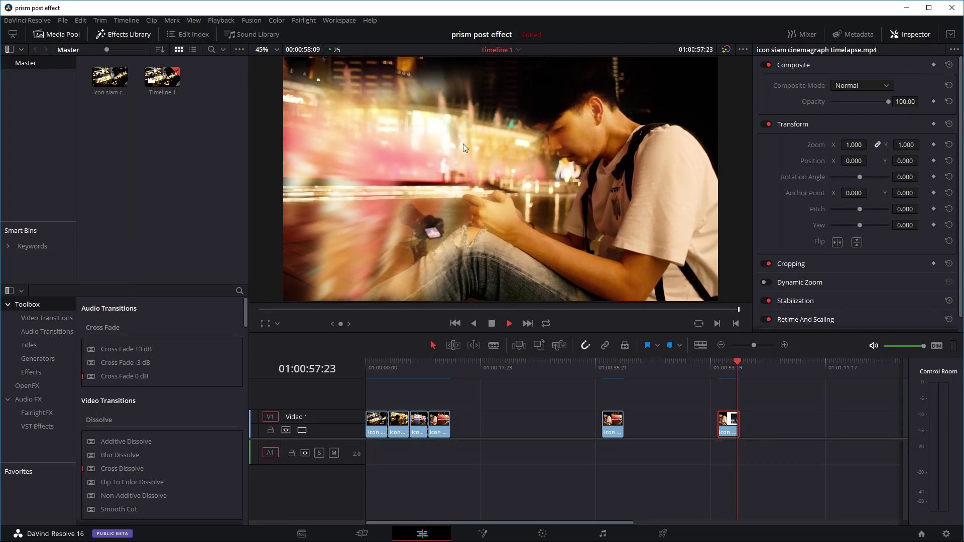
{"action": "left_click", "coordinate": [721, 361]}
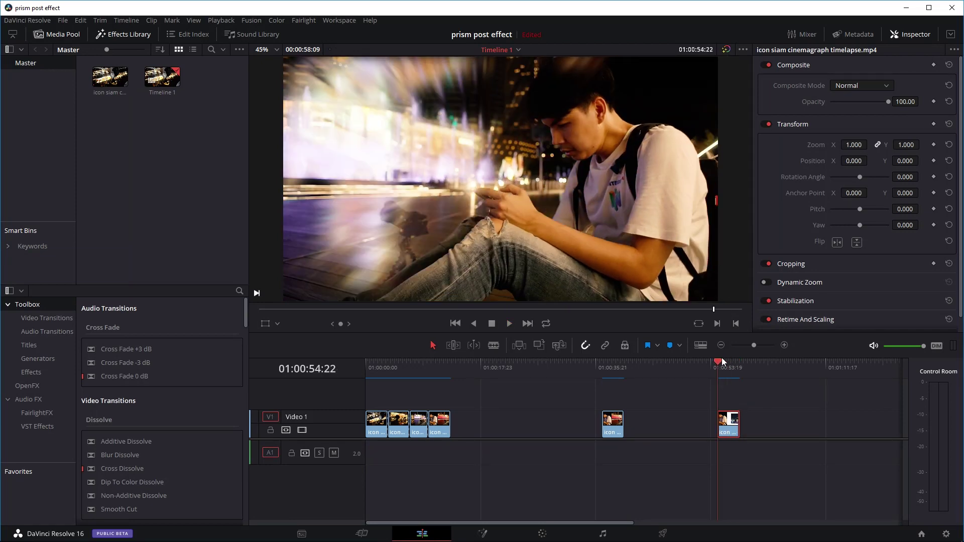
{"action": "key", "text": "space"}
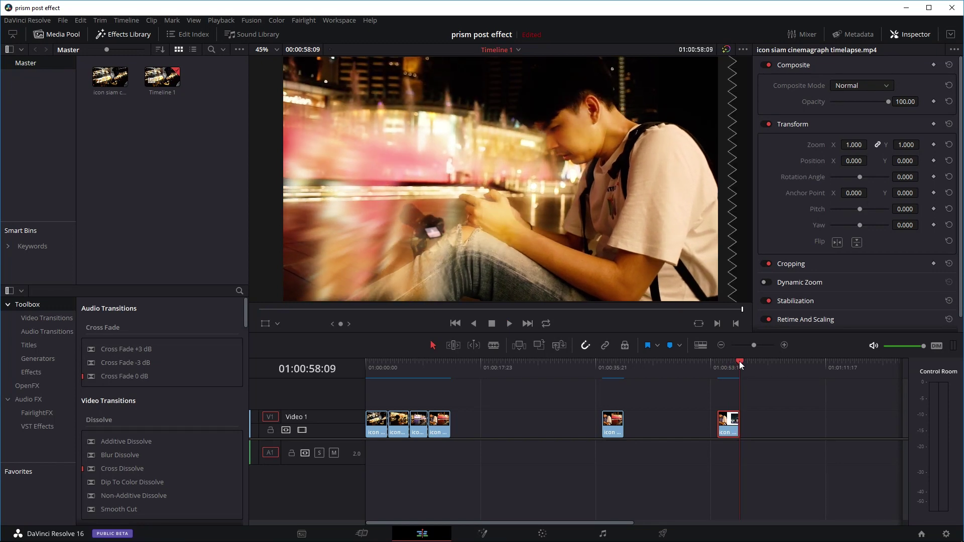
{"action": "left_click_drag", "start_coordinate": [740, 362], "coordinate": [729, 363]}
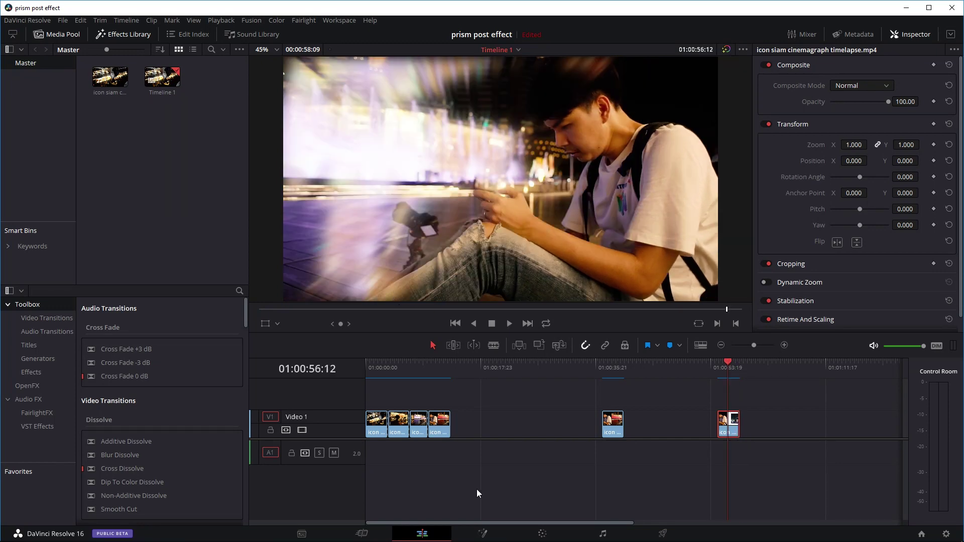
{"action": "left_click", "coordinate": [490, 536]}
Replace ZoomBlur1 with a Prism Blur at Aberration Distance 0.22 and Blur Strength 0.11.
{"action": "left_click", "coordinate": [278, 424]}
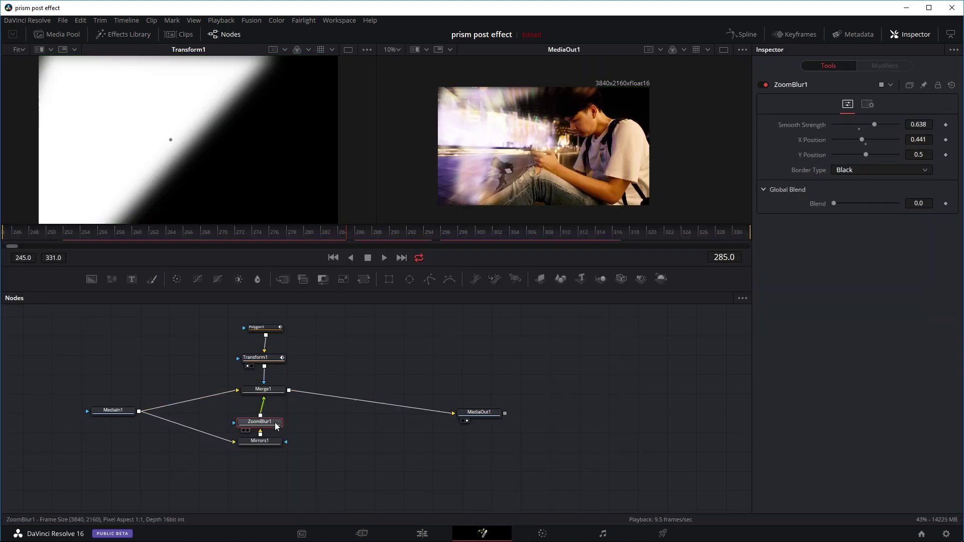
{"action": "key", "text": "ctrl+space"}
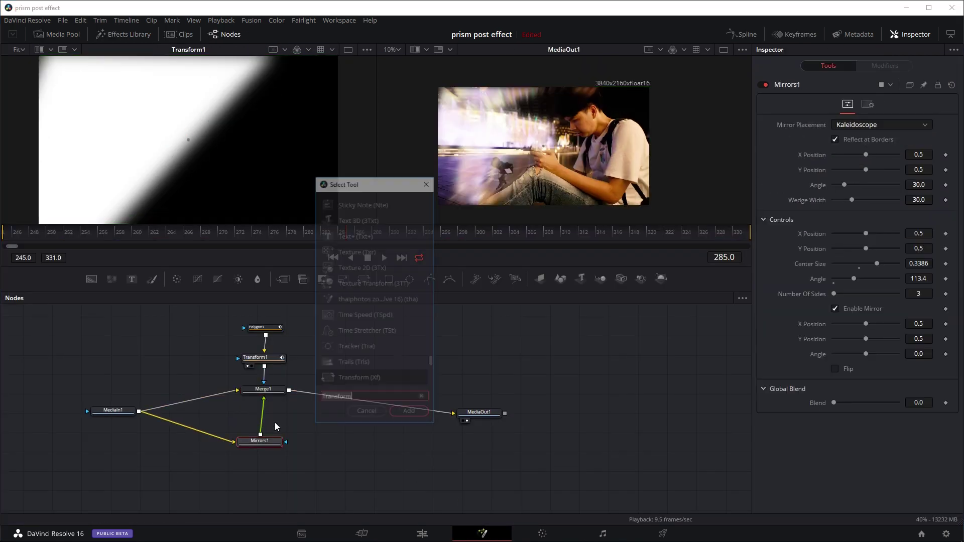
{"action": "type", "text": "prism"}
{"action": "key", "text": "Return"}
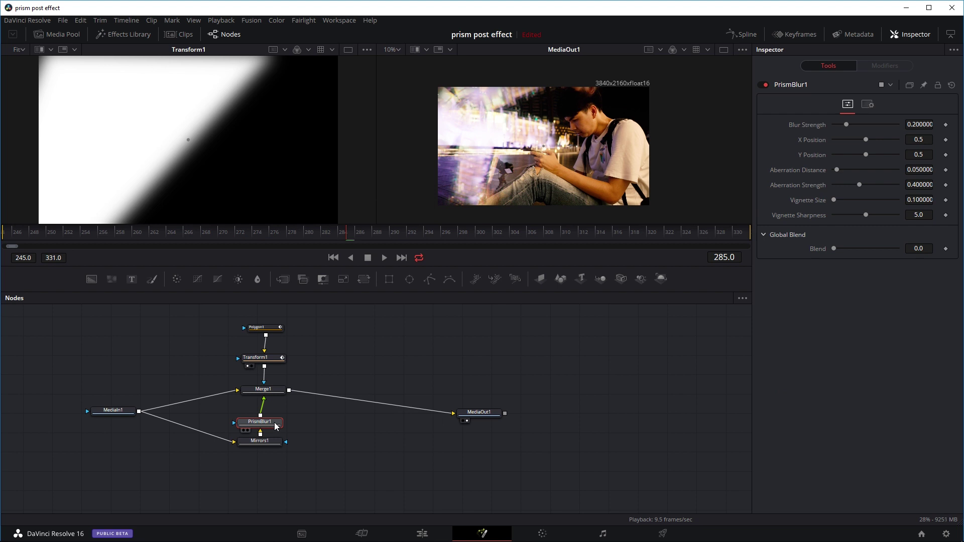
{"action": "left_click_drag", "start_coordinate": [275, 426], "coordinate": [277, 423]}
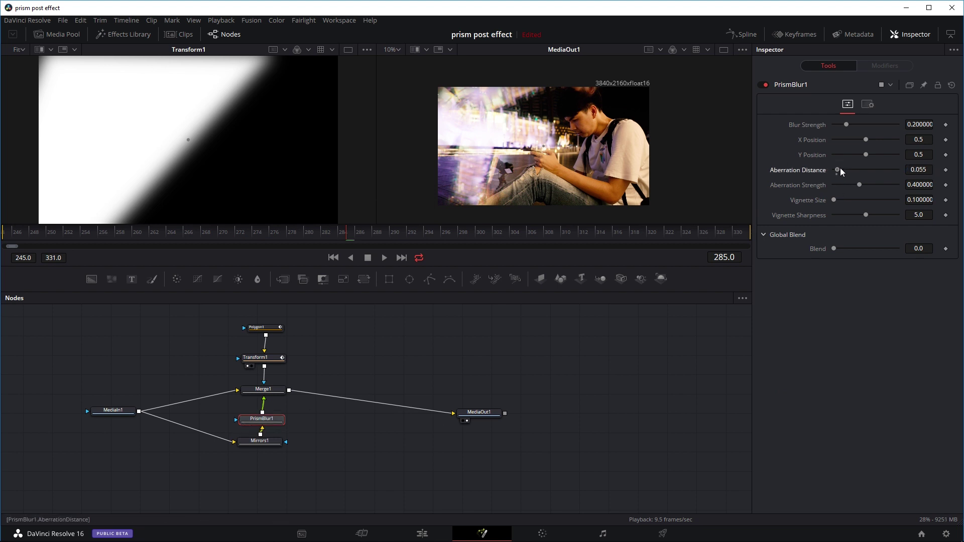
{"action": "left_click_drag", "start_coordinate": [845, 169], "coordinate": [853, 168]}
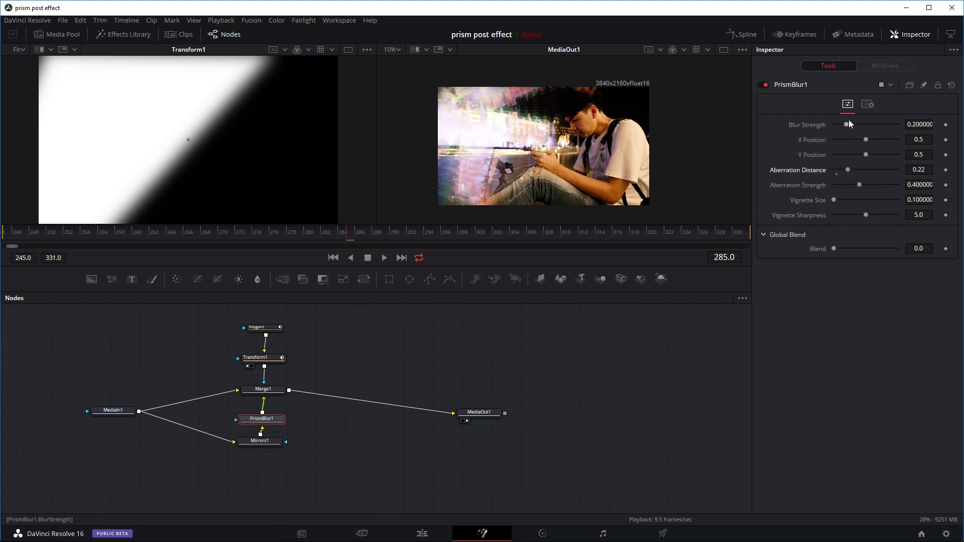
{"action": "left_click_drag", "start_coordinate": [848, 122], "coordinate": [842, 126]}
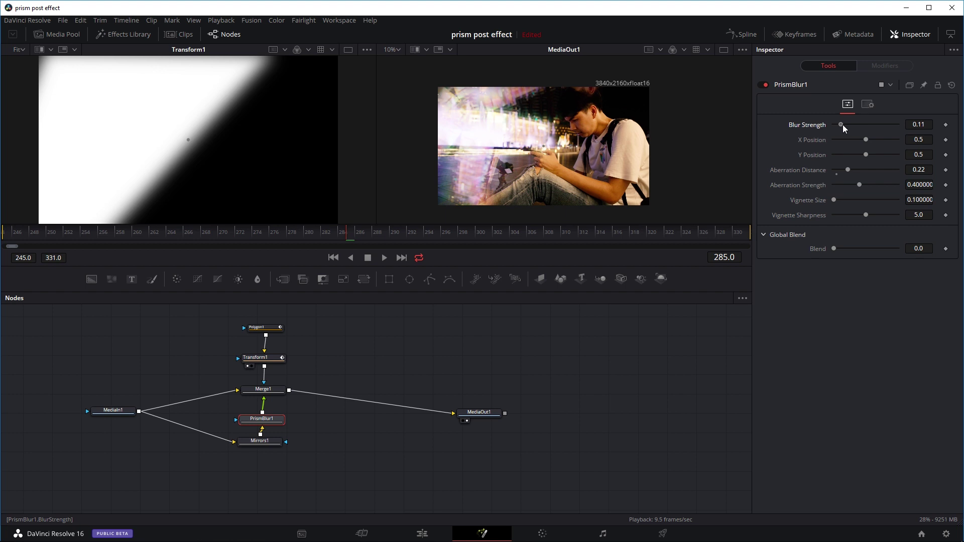
Play the prism-blurred clip on the Edit timeline around 01:00:56:12 several times.
{"action": "left_click", "coordinate": [421, 534]}
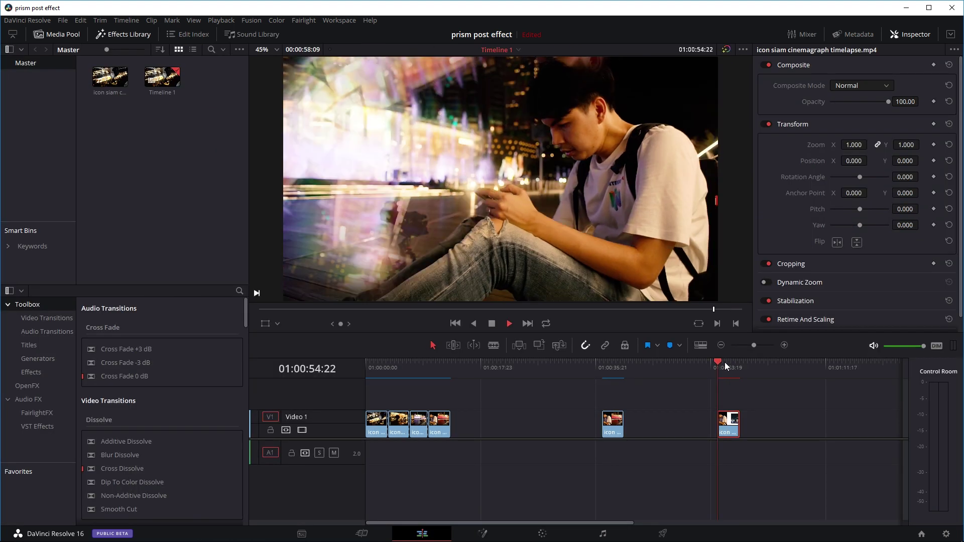
{"action": "key", "text": "space"}
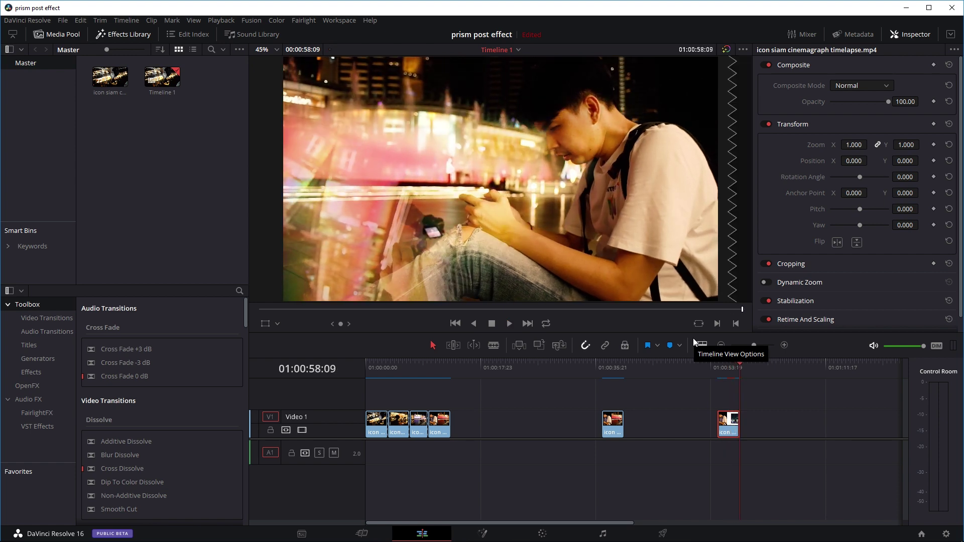
{"action": "left_click", "coordinate": [727, 366]}
{"action": "key", "text": "slash"}
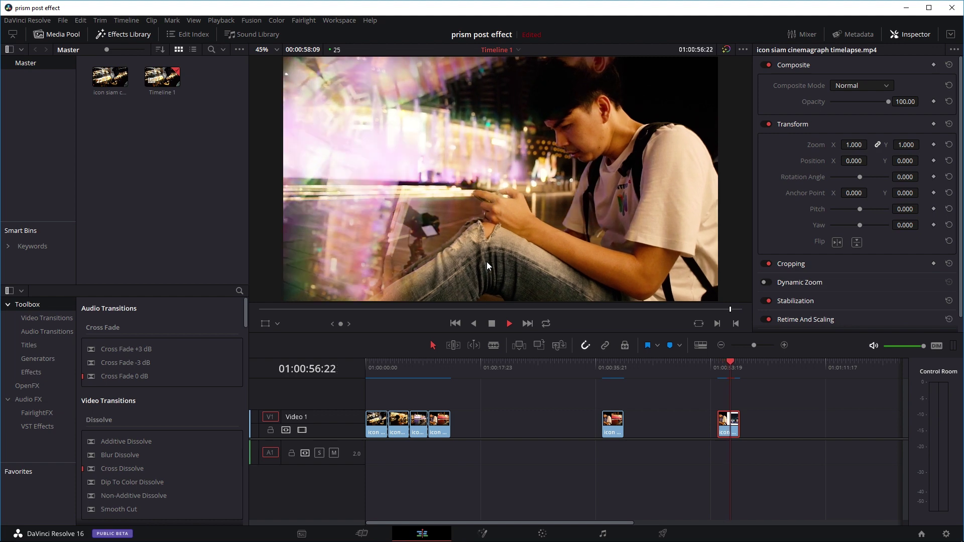
{"action": "key", "text": "slash"}
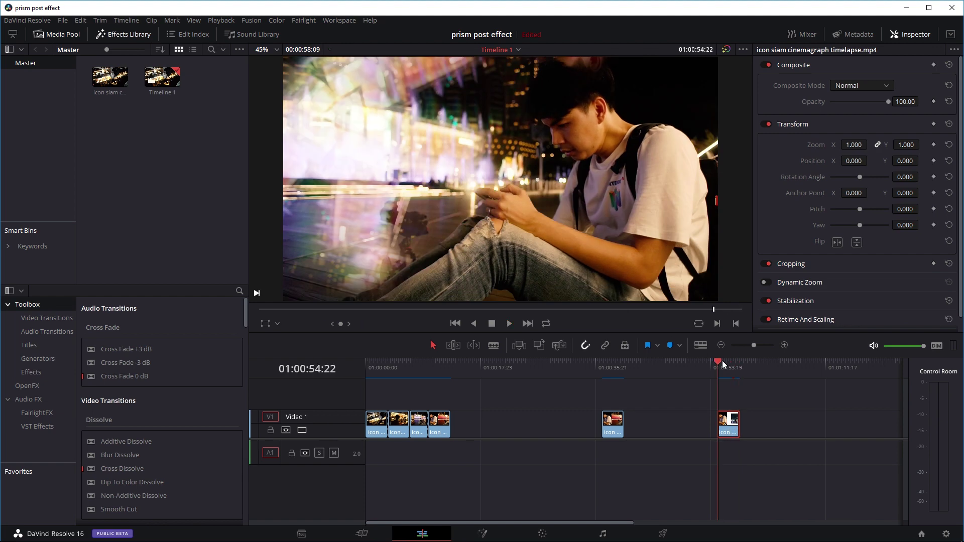